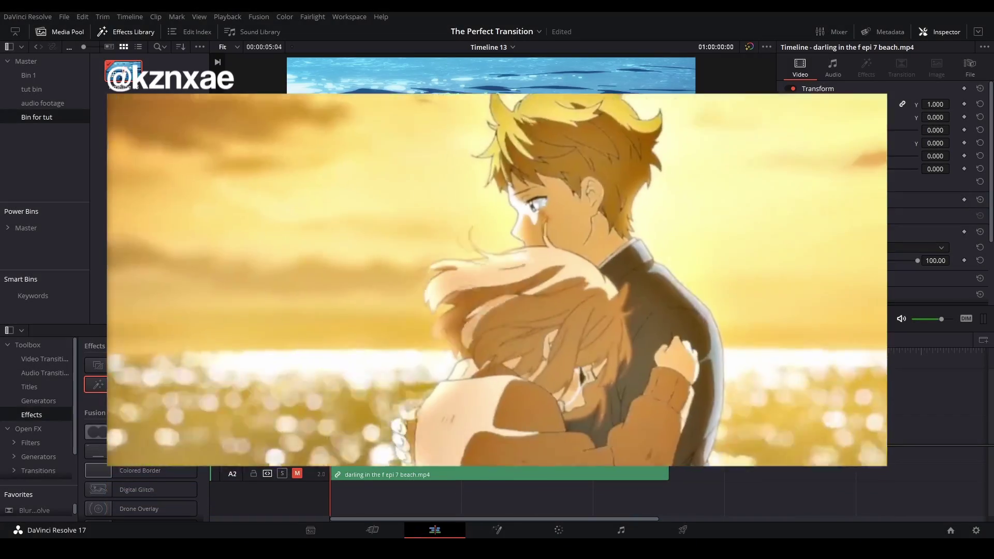
- Split the beach clip at the shot change near 01:00:02:11 and move the second part up to Video 2
left_click_drag(331, 356, 511, 356)
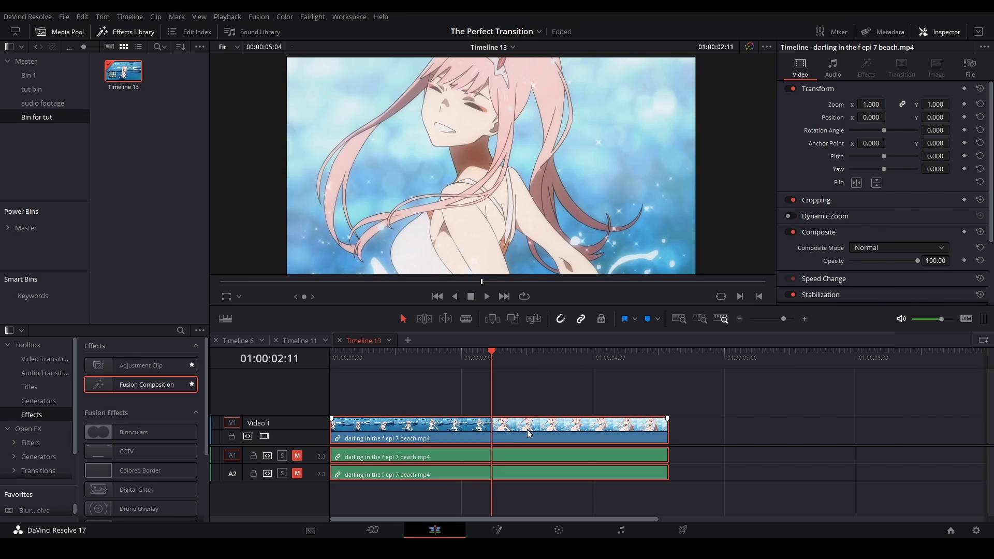
left_click_drag(371, 356, 444, 374)
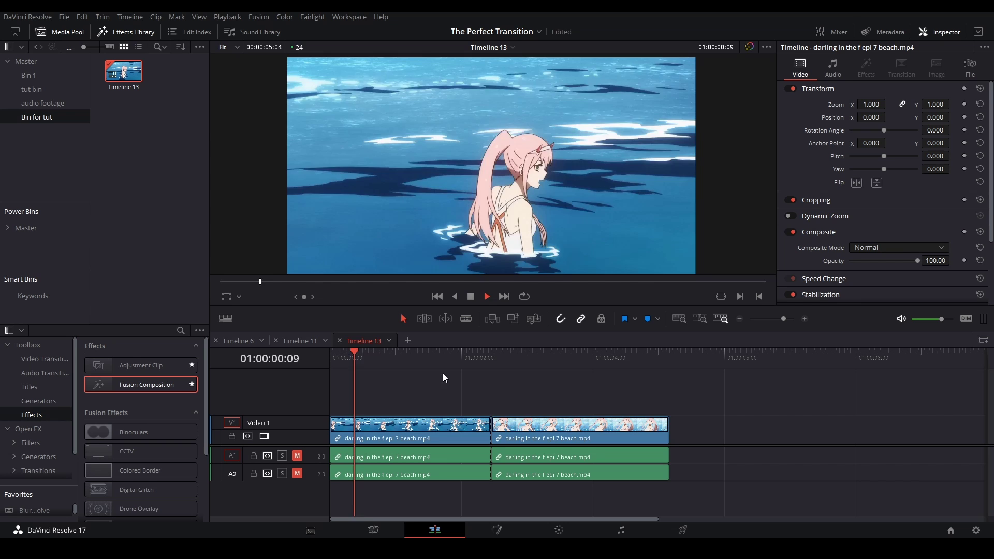
left_click_drag(550, 431, 437, 406)
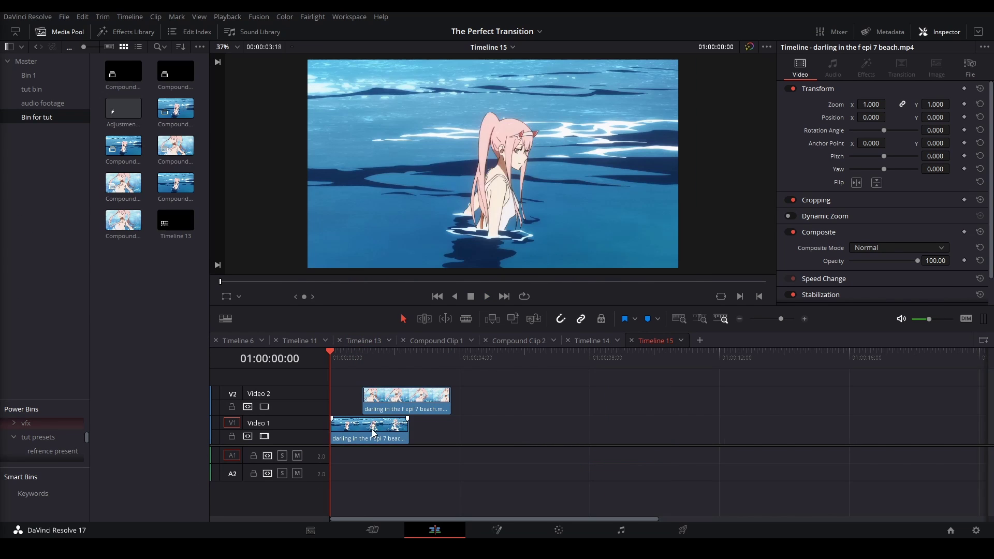
- Convert each of the two clips into its own compound clip, keeping the suggested names
right_click(374, 429)
left_click(433, 86)
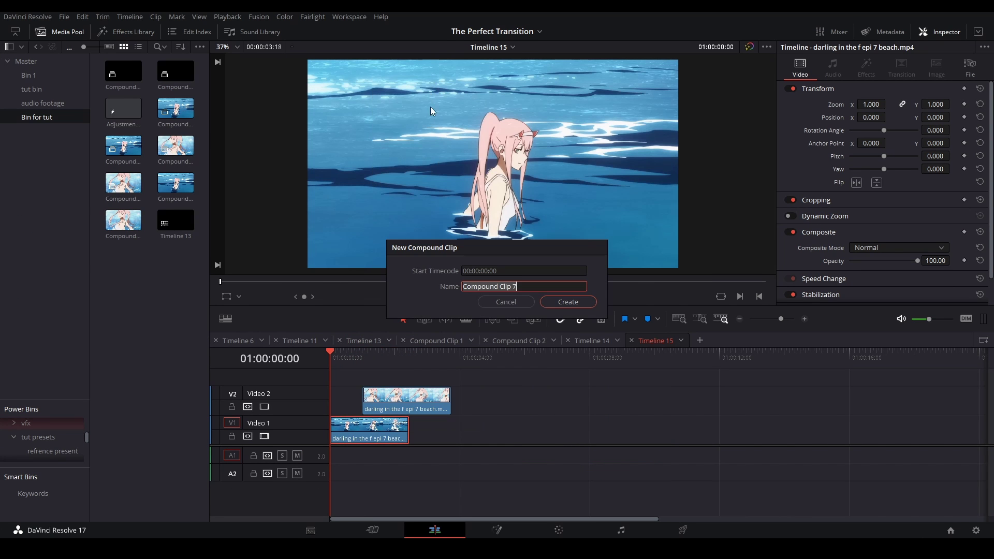
left_click(568, 303)
right_click(404, 398)
left_click(479, 52)
left_click(559, 301)
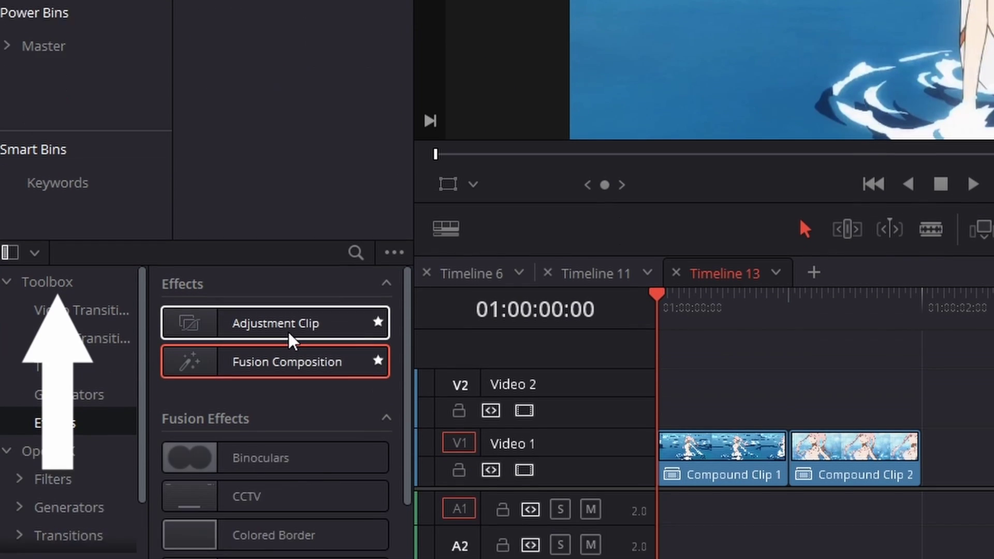
- Add an adjustment clip on Video 2 matching Compound Clip 1's length and store a copy in the current media bin
left_click_drag(290, 342, 844, 396)
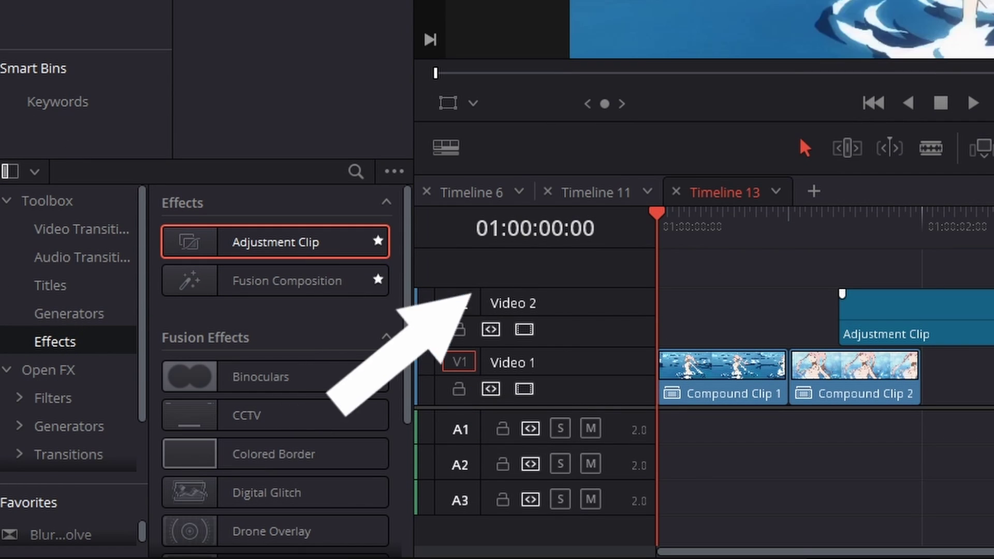
left_click_drag(891, 311, 713, 310)
left_click_drag(360, 402, 166, 166)
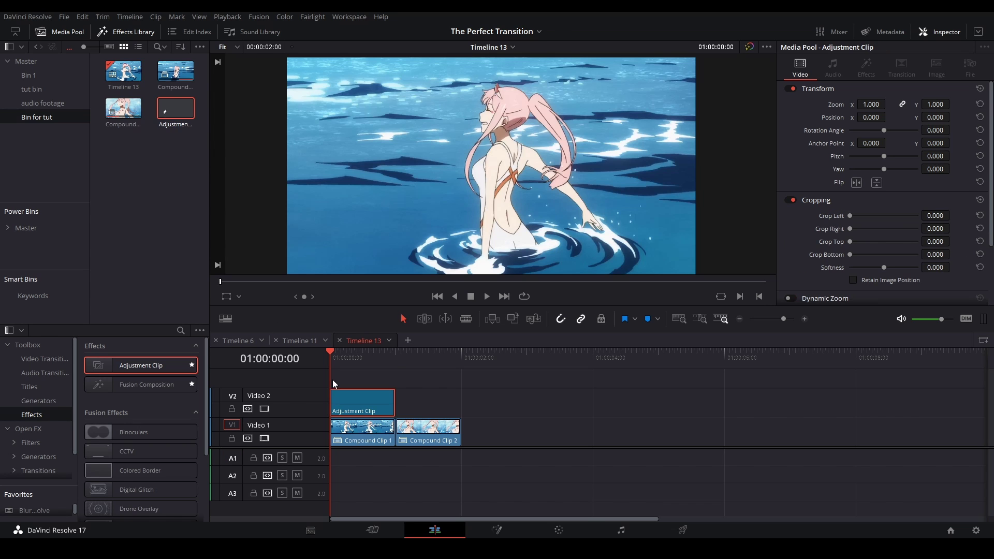
- Replace the adjustment clip above Compound Clip 1 with the copy stored in the media bin
left_click(342, 398)
key("Delete")
left_click_drag(179, 114, 332, 396)
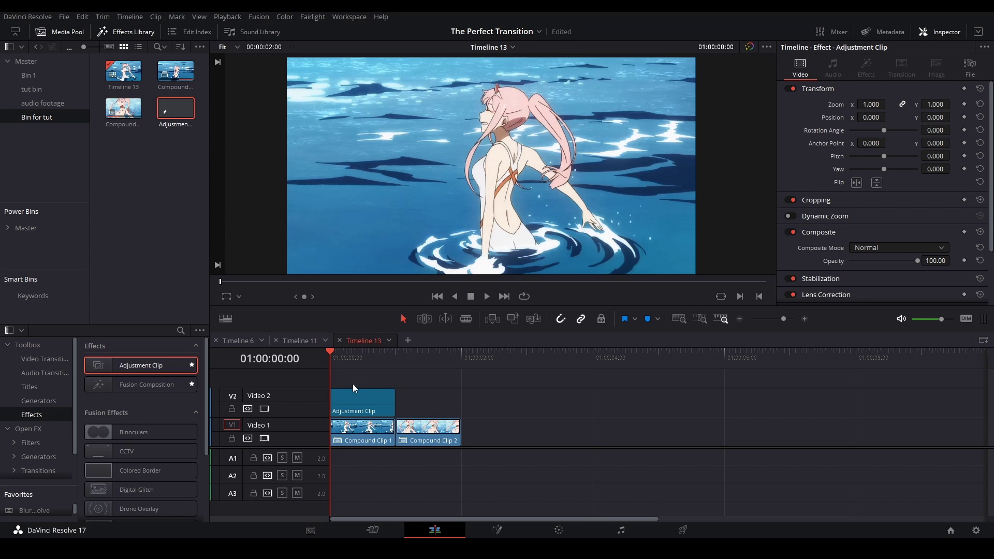
- Open the adjustment clip in Fusion and insert a Transform node between MediaIn1 and MediaOut1
left_click(497, 529)
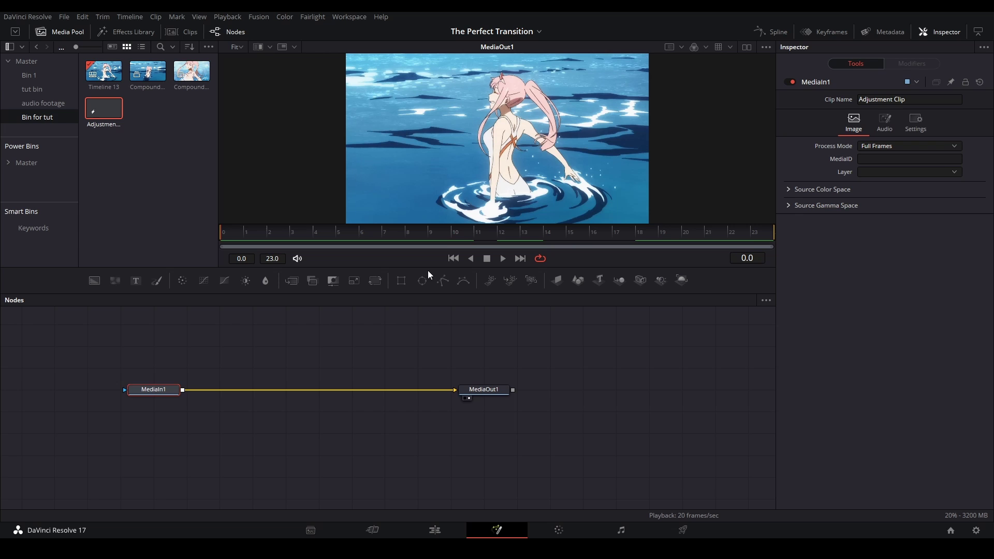
left_click(378, 282)
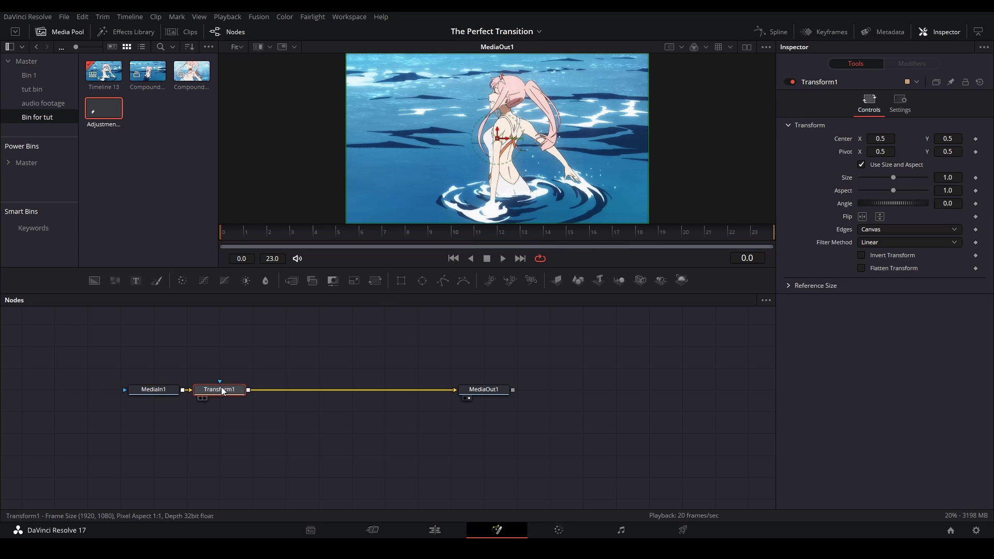
left_click_drag(222, 387, 250, 384)
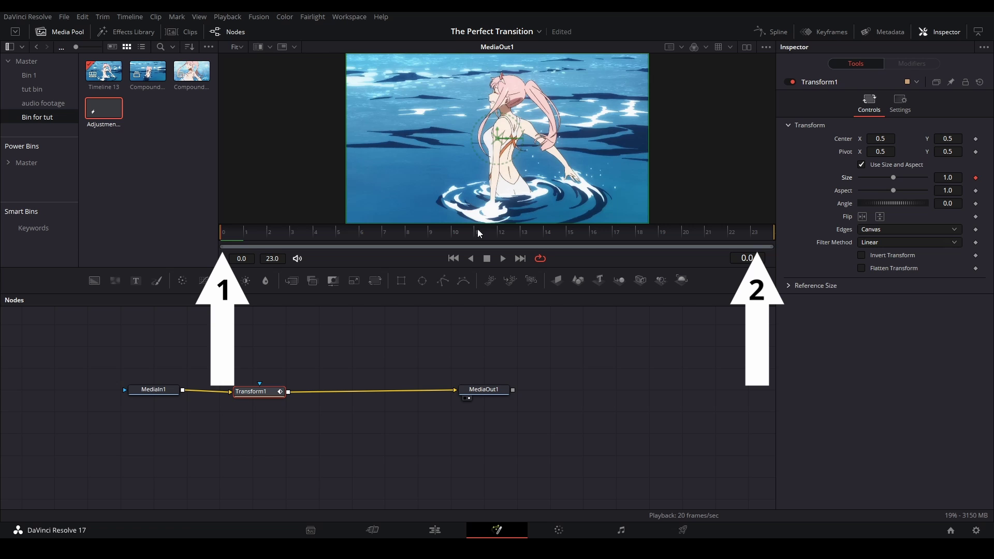
- Keyframe the Transform size from 1.0 at frame 0 to 2.0 at frame 23, and play back the zoom
left_click(747, 237)
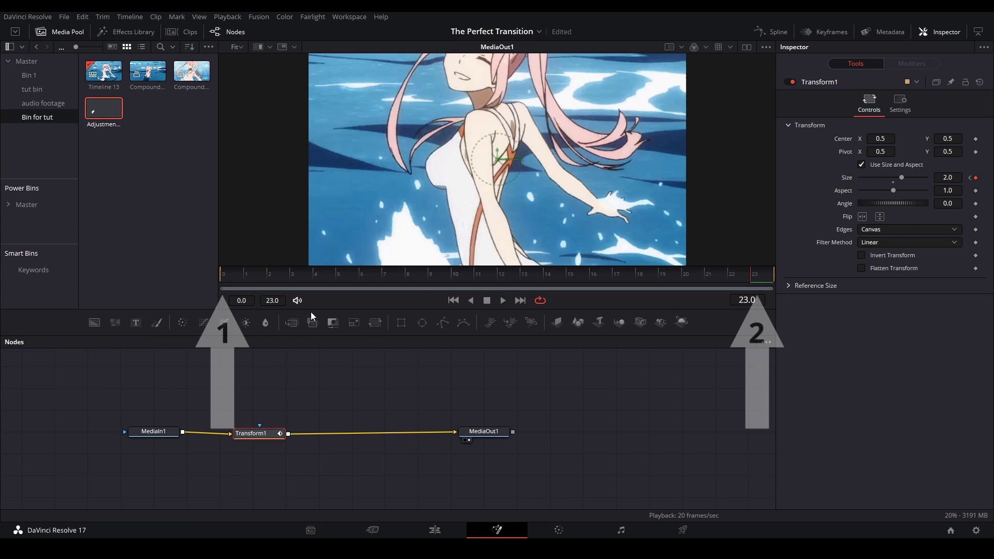
left_click(235, 276)
key("space")
key("space")
left_click(235, 276)
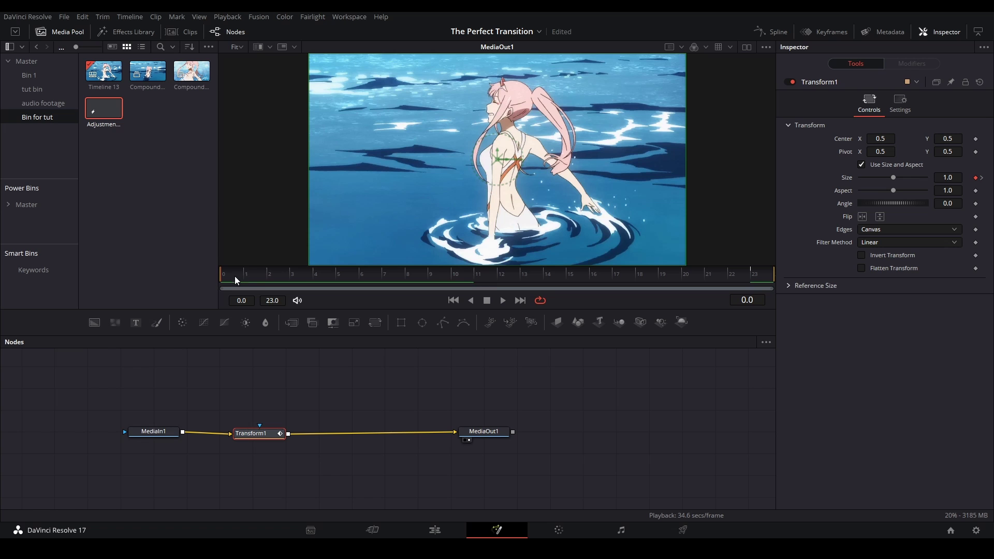
key("space")
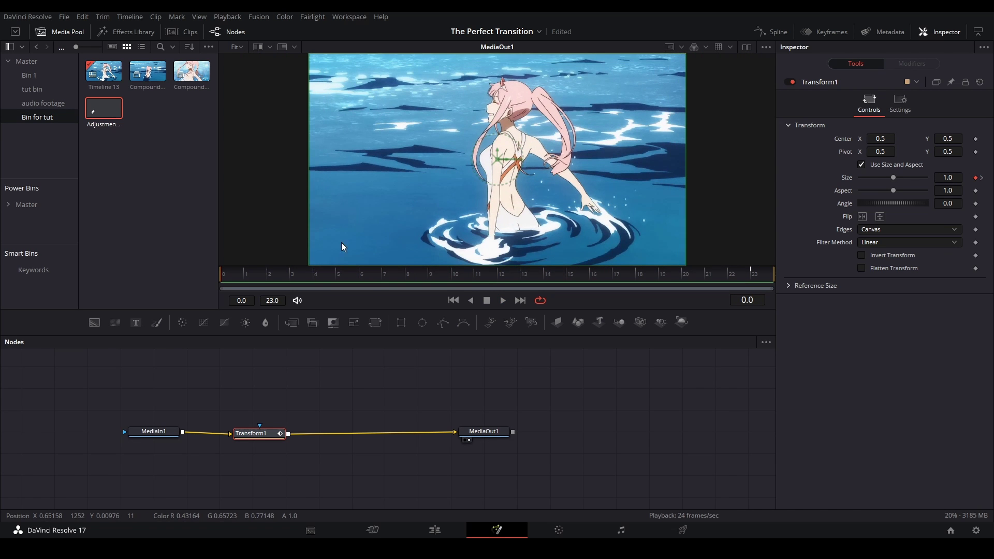
- Show the Transform size curve fitted in the Spline editor and smooth both of its keyframes
left_click(771, 31)
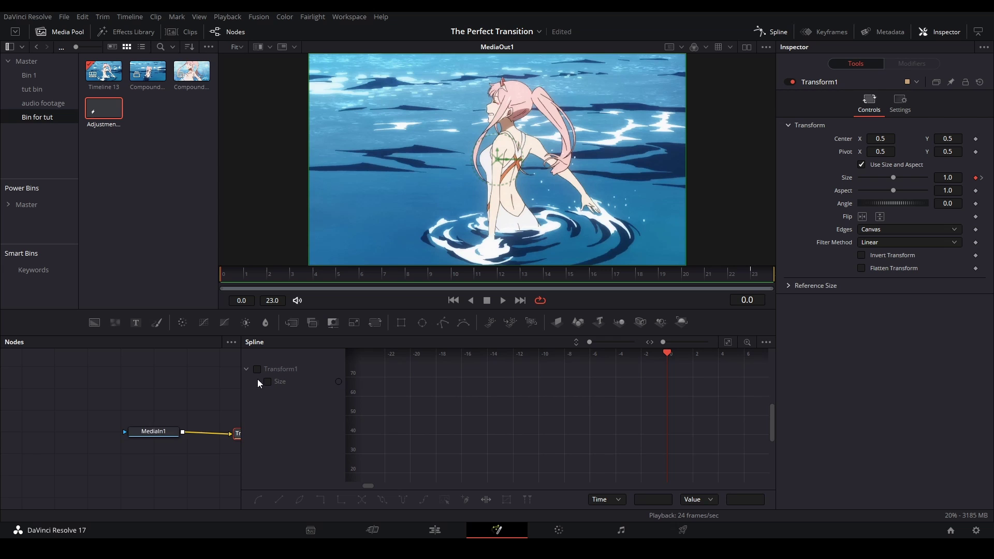
left_click_drag(239, 376, 107, 374)
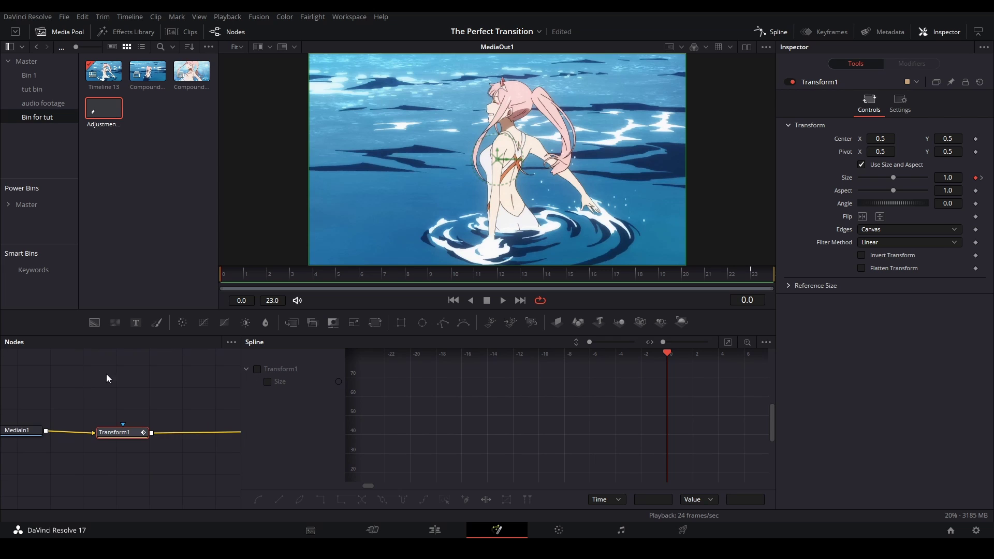
left_click(728, 343)
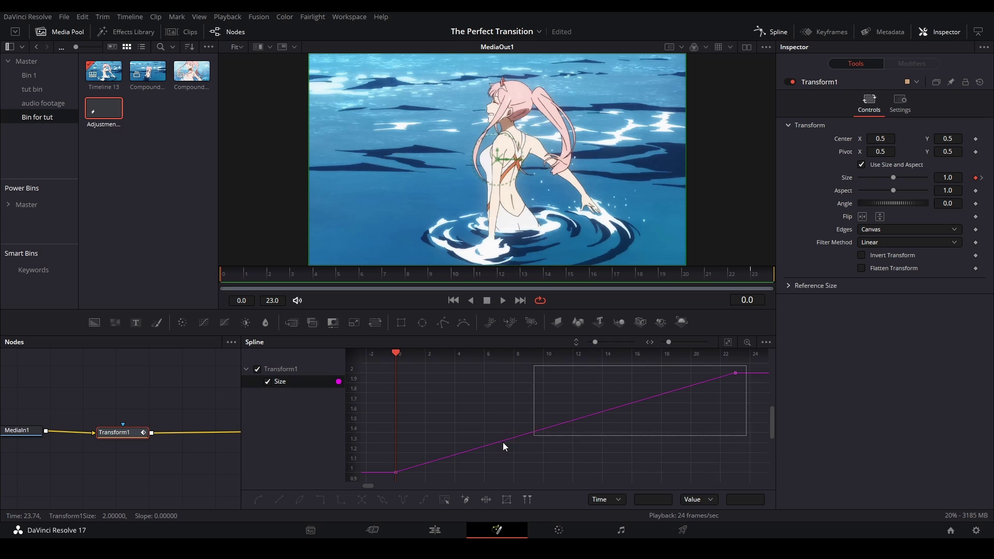
left_click_drag(503, 443, 389, 485)
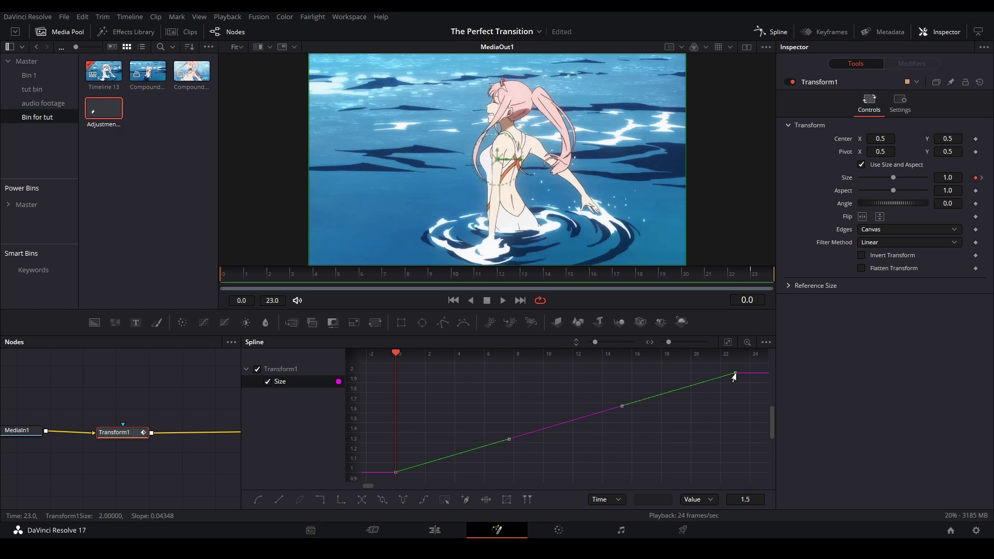
key("shift+s")
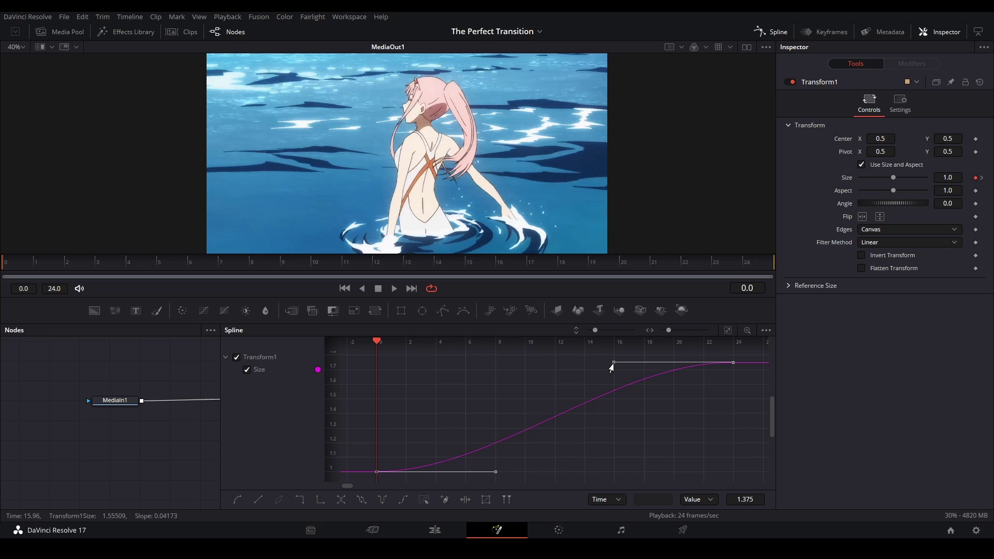
- Reshape the size curve into a flat start with a steep rise at the end, moving the first keyframe to frame 15
left_click_drag(612, 367, 733, 472)
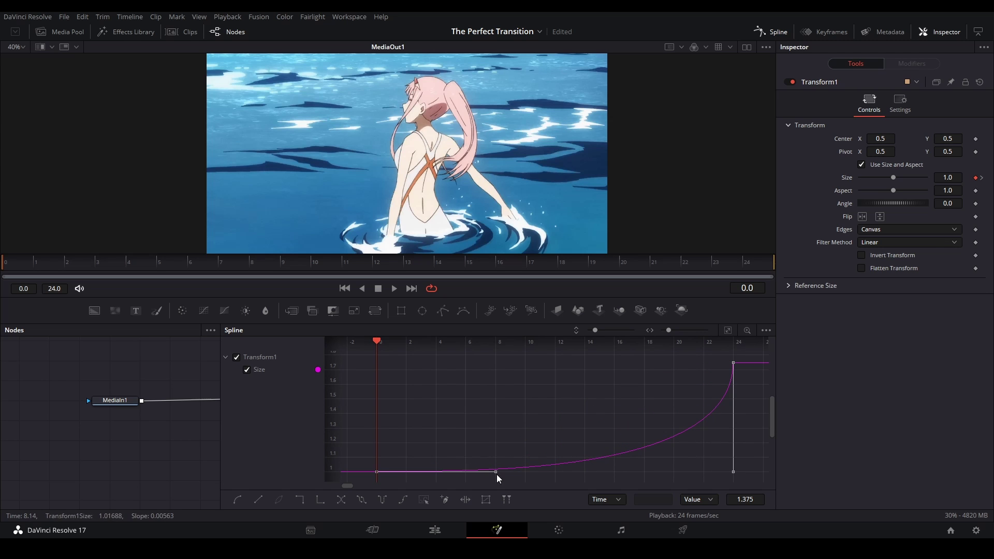
left_click_drag(496, 473, 731, 471)
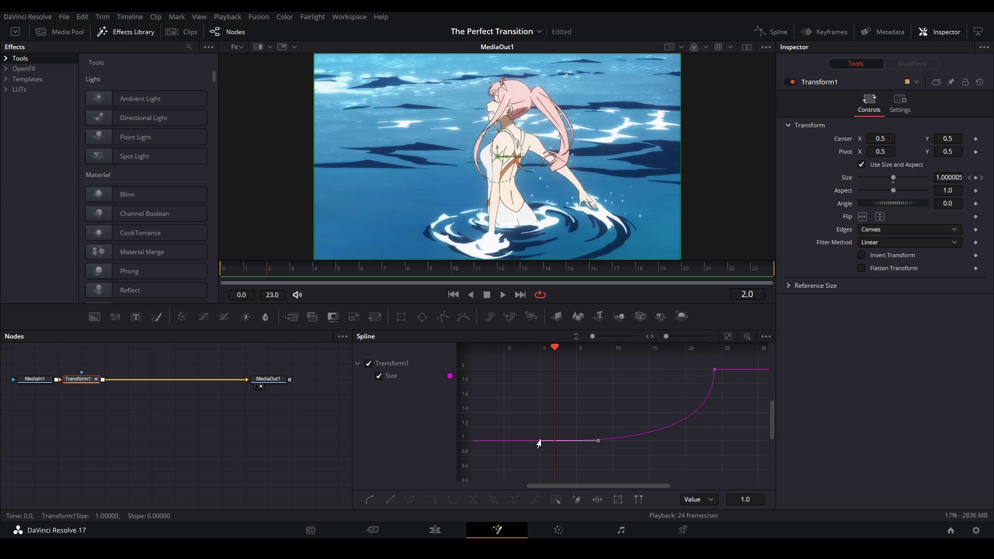
left_click_drag(538, 442, 581, 442)
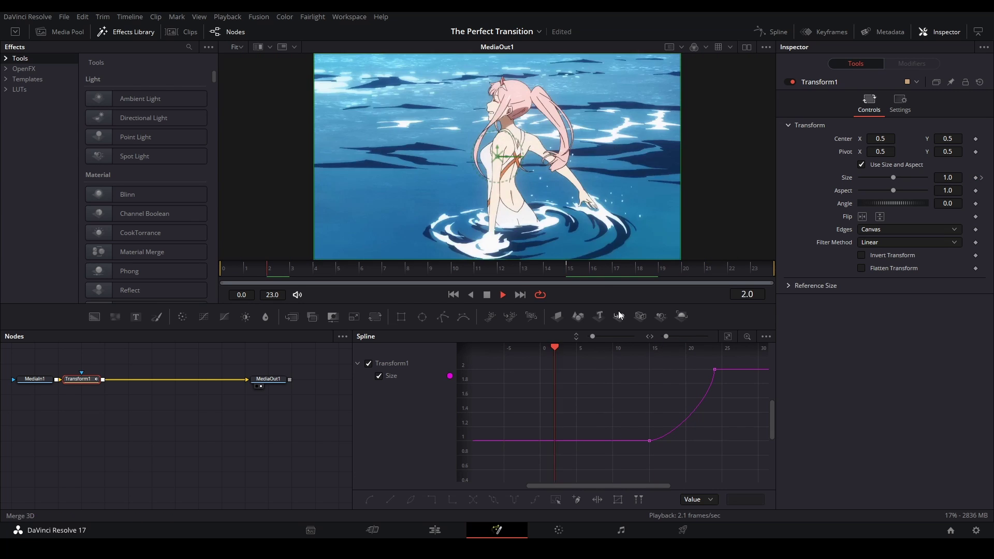
left_click(744, 348)
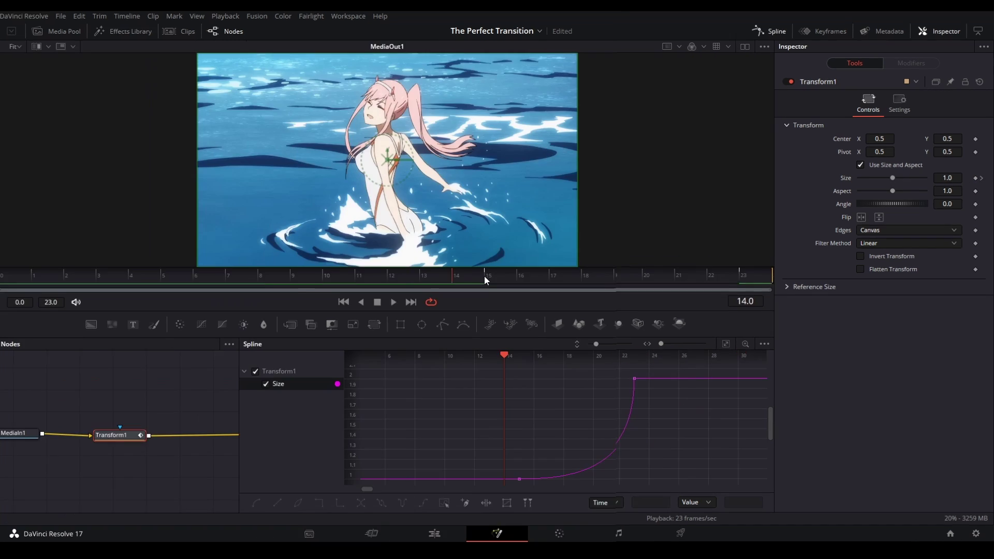
- Enable motion blur on the Transform node with quality 4 and shutter angle 280, and play back the result
left_click(485, 275)
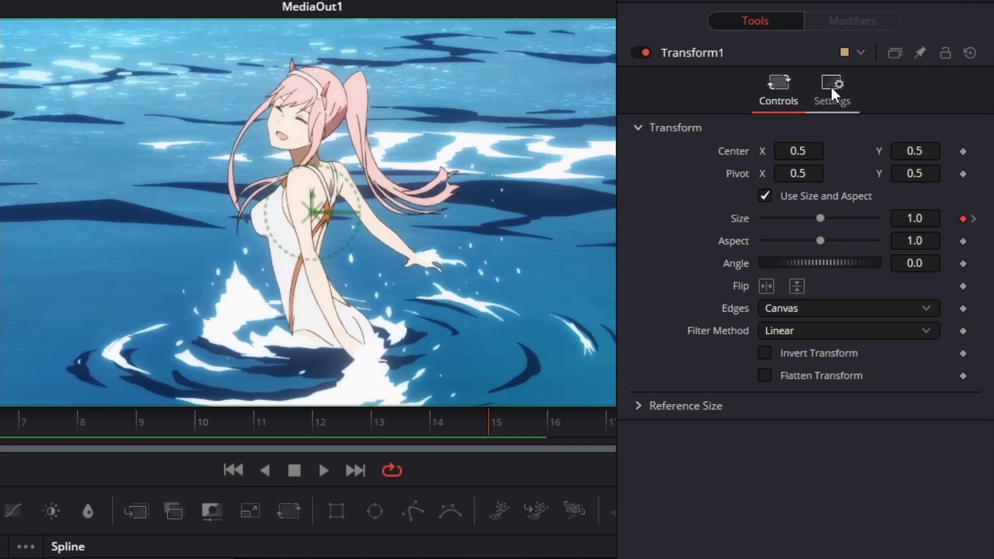
left_click(832, 95)
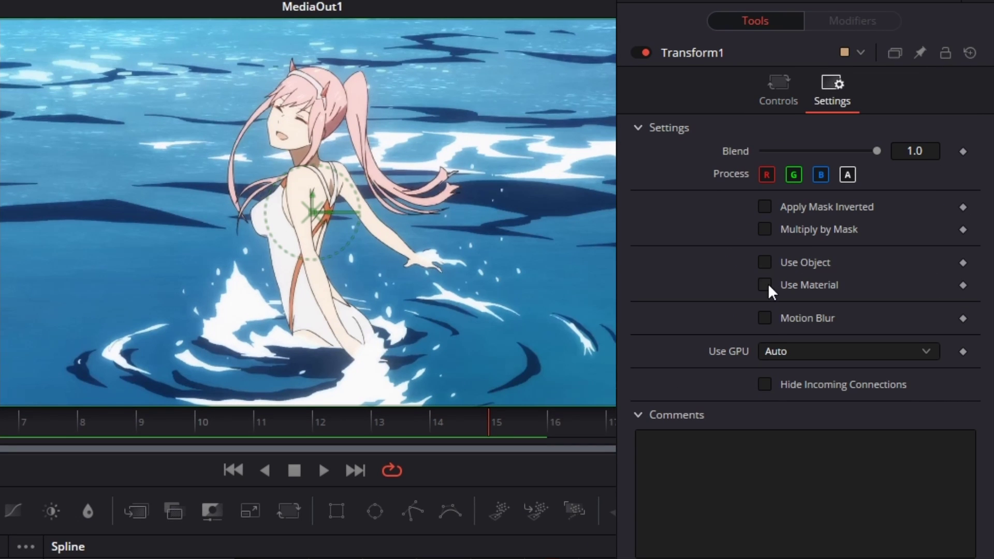
left_click(765, 318)
left_click_drag(866, 373, 851, 364)
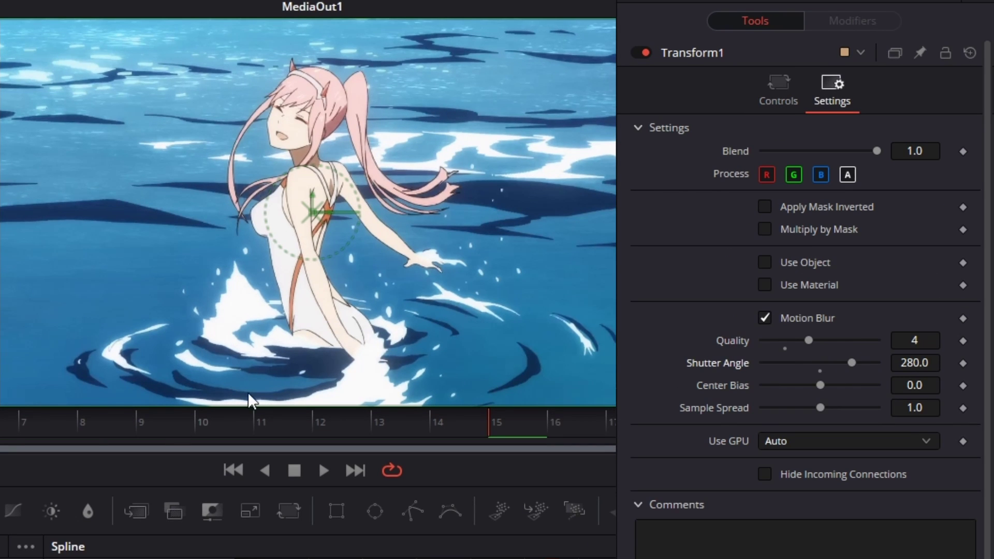
left_click(321, 466)
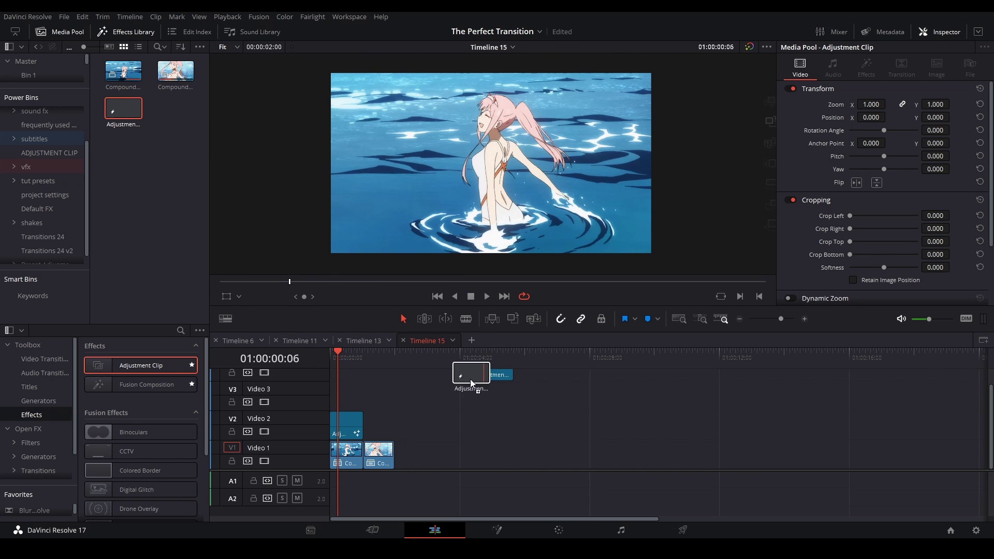
- Place the stored adjustment clip above the second compound clip and insert a Transform node into its Fusion composition
left_click_drag(468, 386, 369, 431)
key("shift+5")
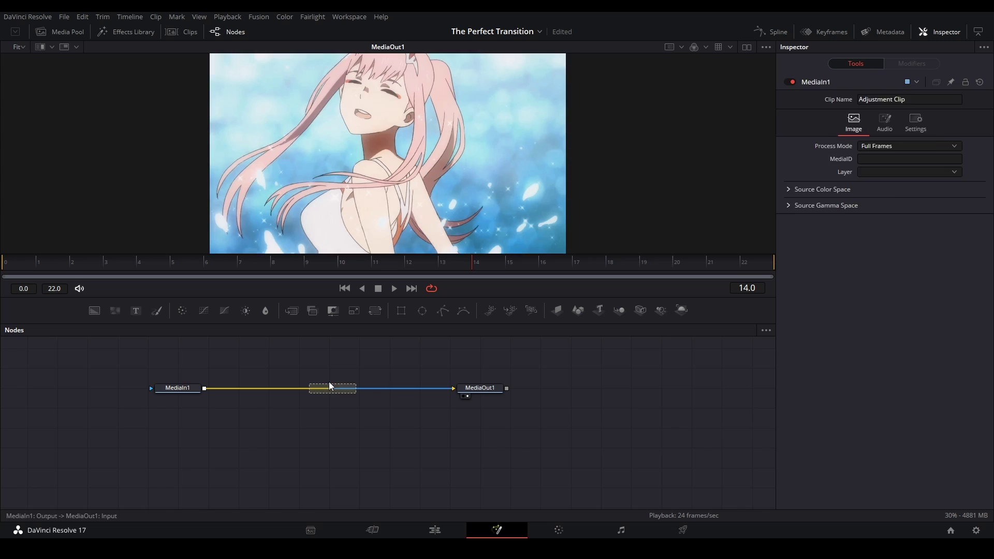
left_click_drag(330, 385, 333, 388)
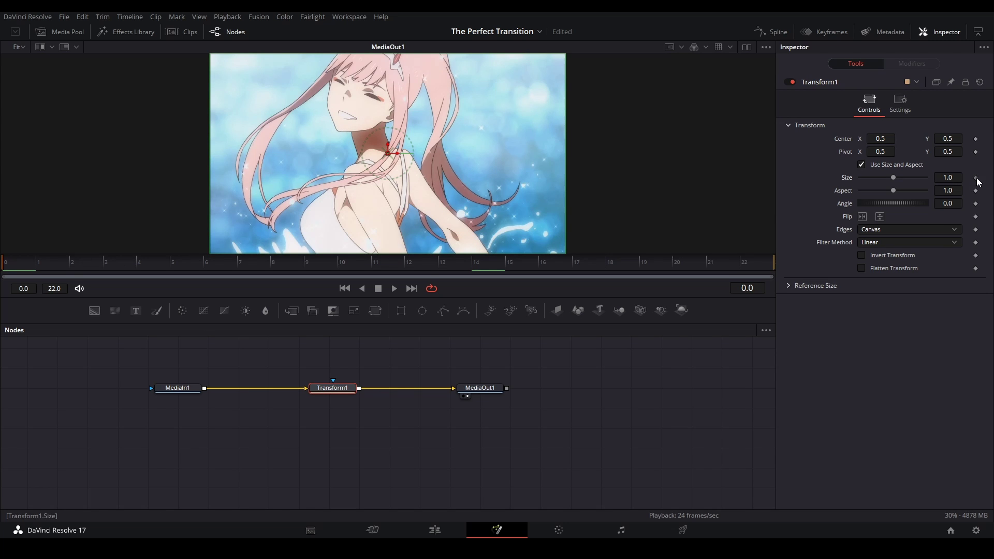
- Keyframe the second Transform's size from 1.0 at frame 0 to 1.2 at frame 22, and preview the zoom
left_click(738, 264)
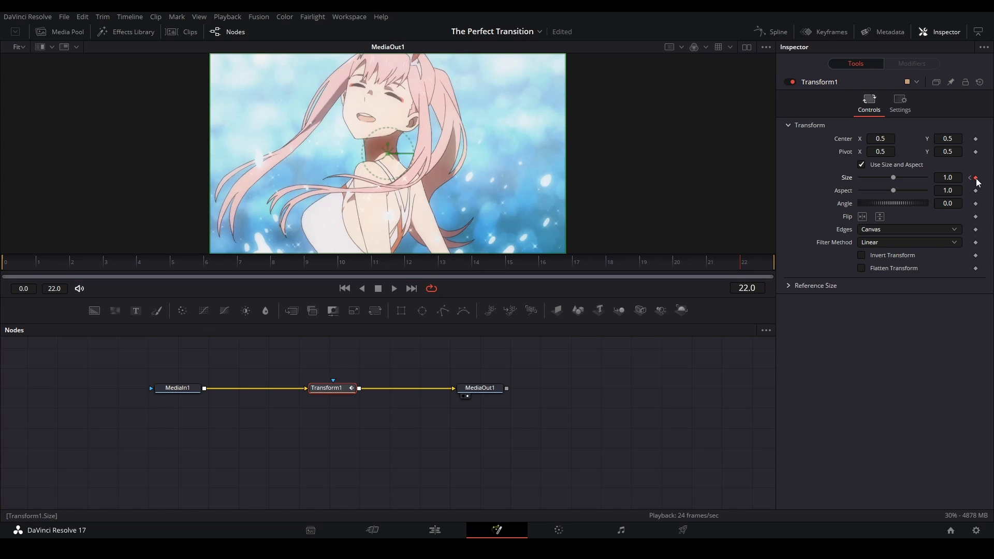
key("Return")
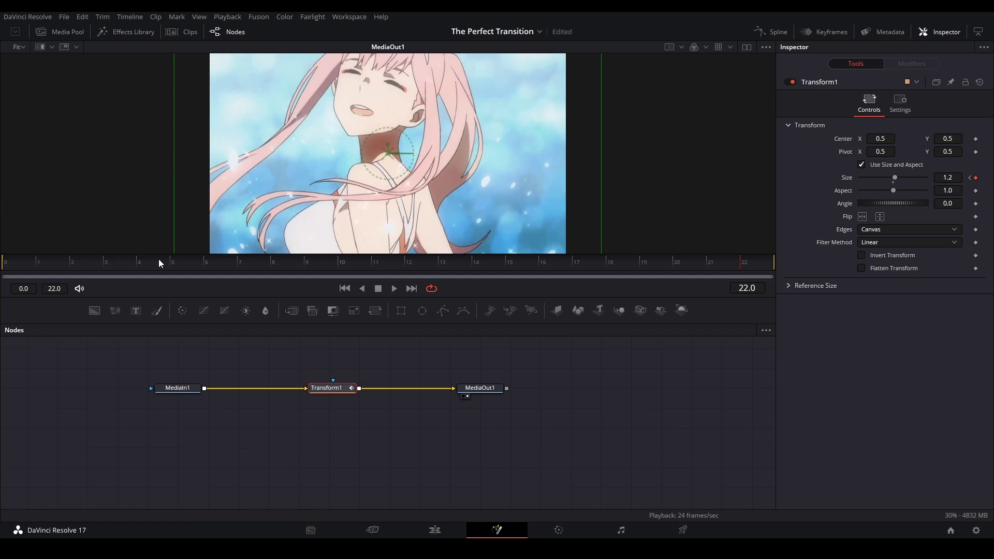
left_click(30, 262)
key("space")
key("space")
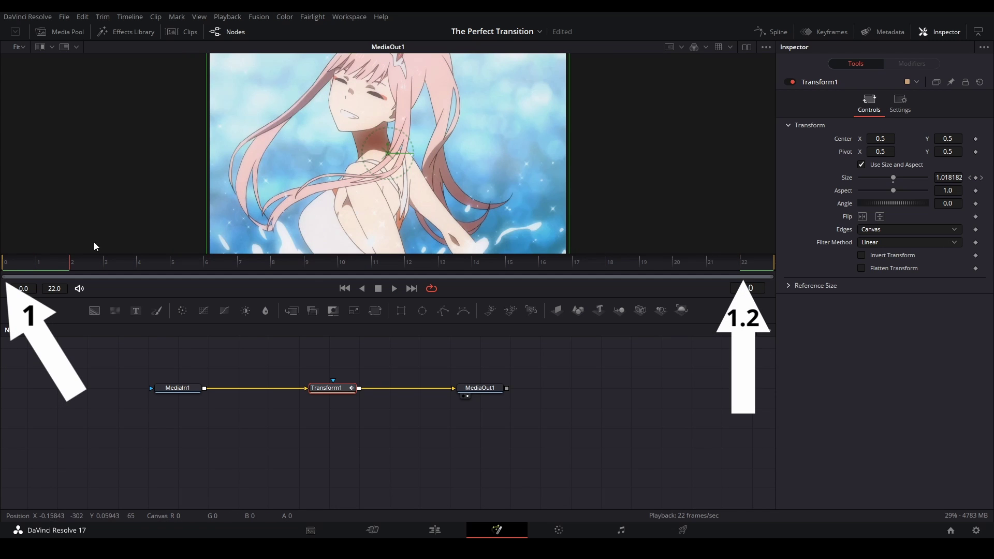
left_click(25, 260)
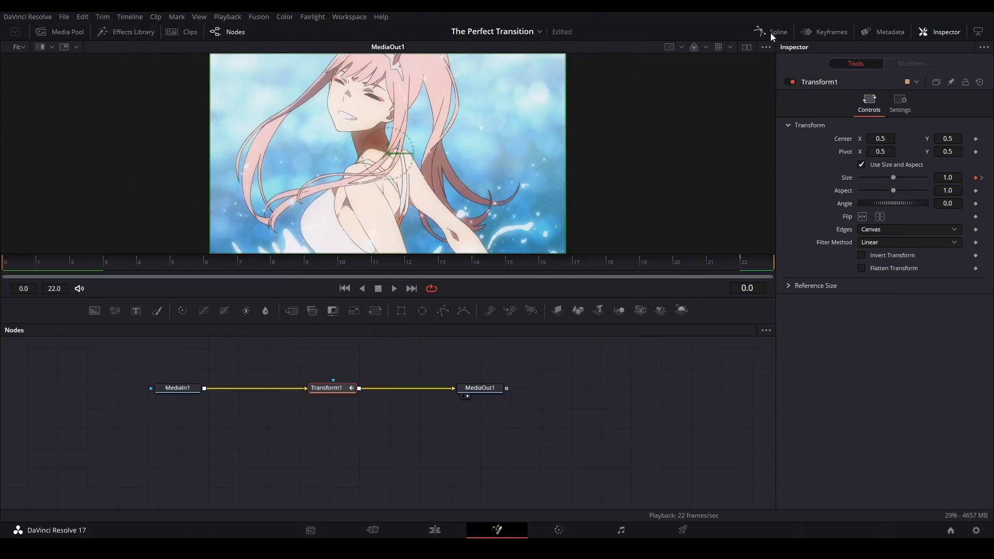
- Show the second Transform's size curve in the Spline editor and fit it to the view
left_click(770, 32)
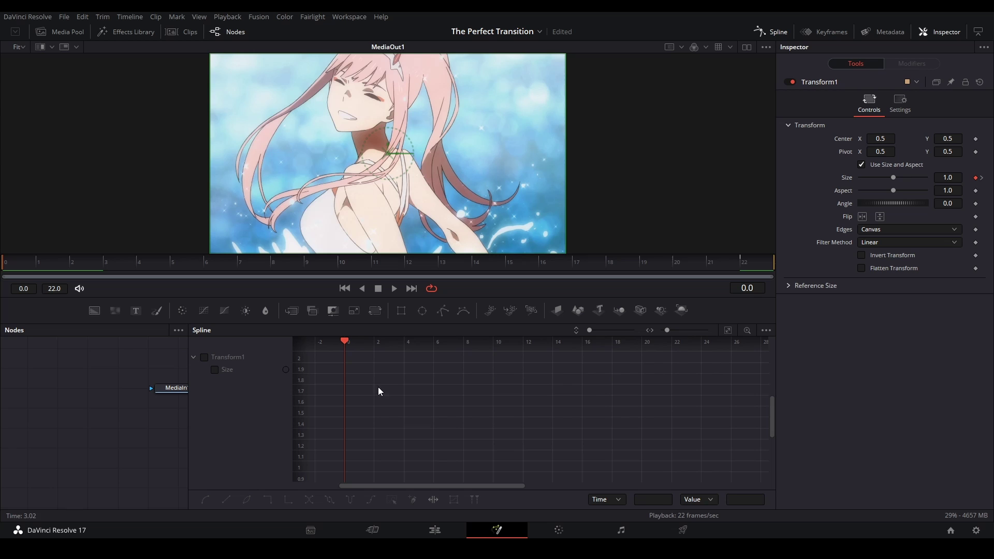
left_click(214, 369)
left_click(729, 331)
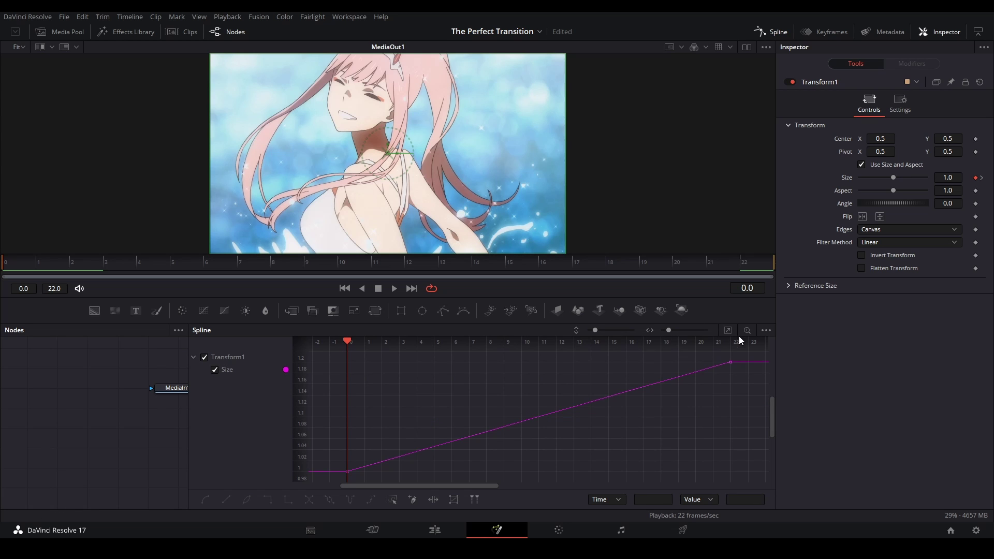
- Smooth the second Transform's size curve and pull both keyframe handles toward 1.2 at frame 0 for a fast start that eases out
left_click_drag(739, 352, 346, 487)
key("s")
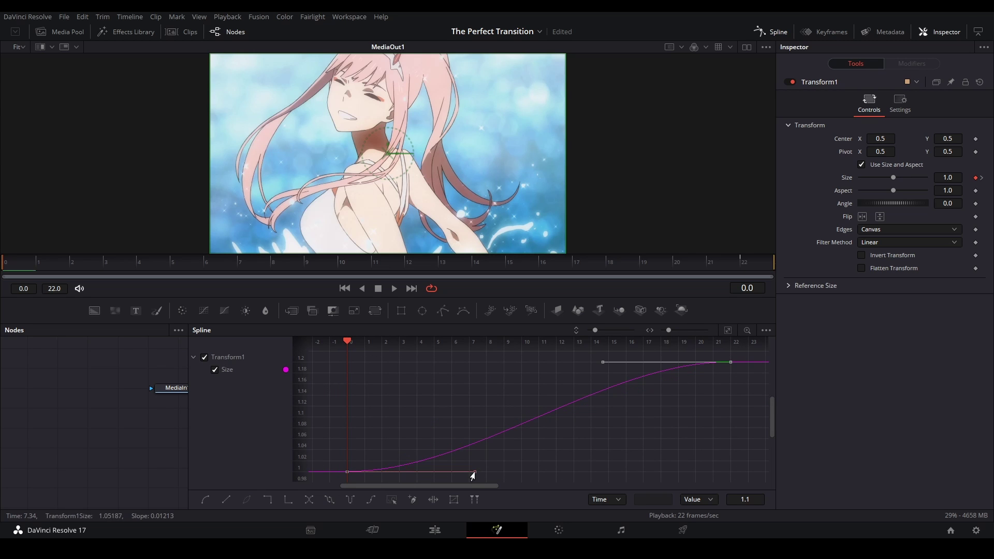
left_click_drag(473, 473, 348, 370)
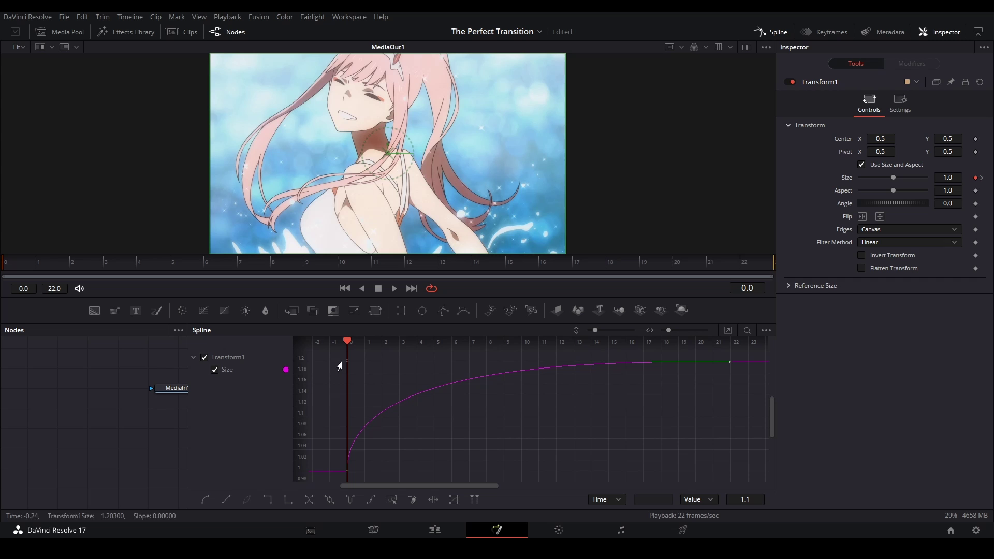
left_click_drag(598, 367, 329, 365)
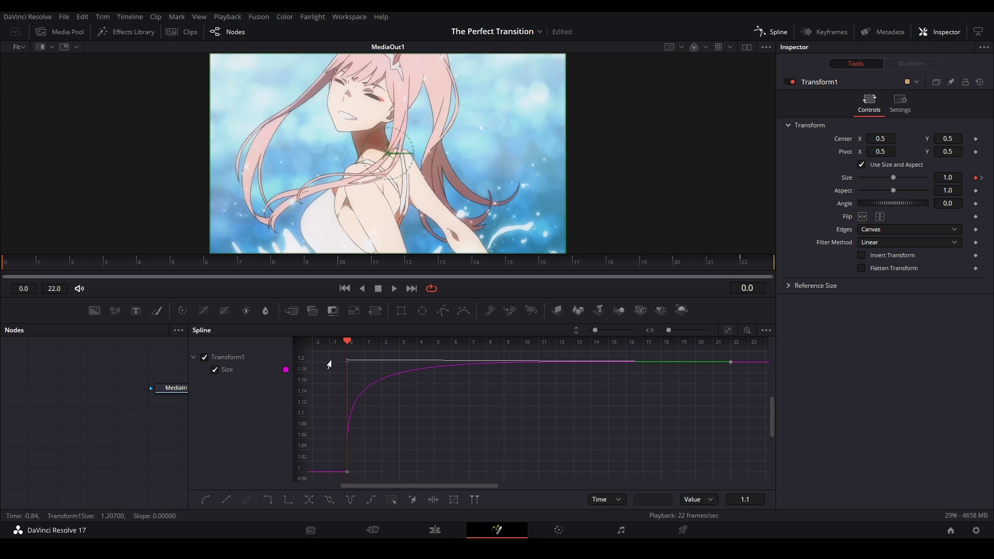
left_click(139, 369)
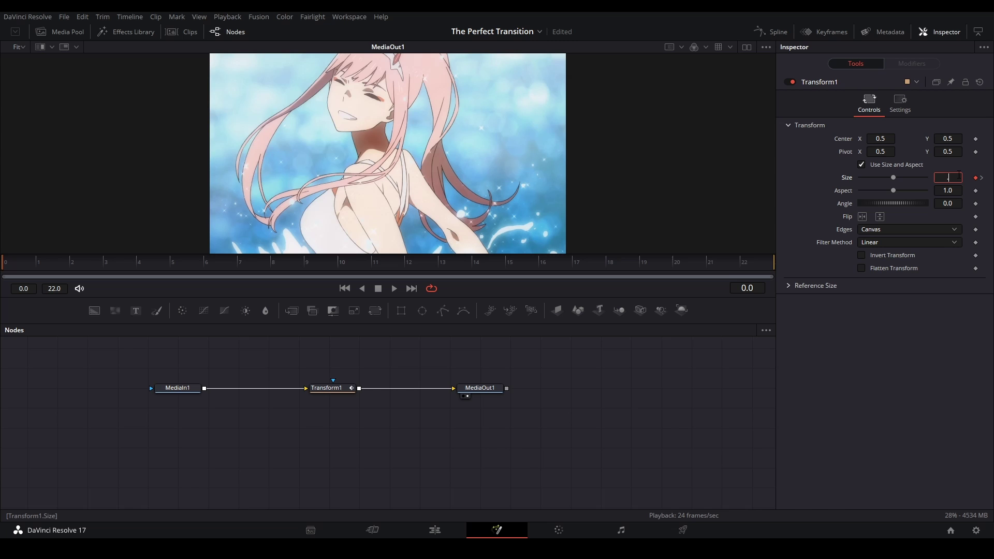
- Set the Transform's starting size to 0.95 and its edges to Mirror, and play back the zoom
key("Return")
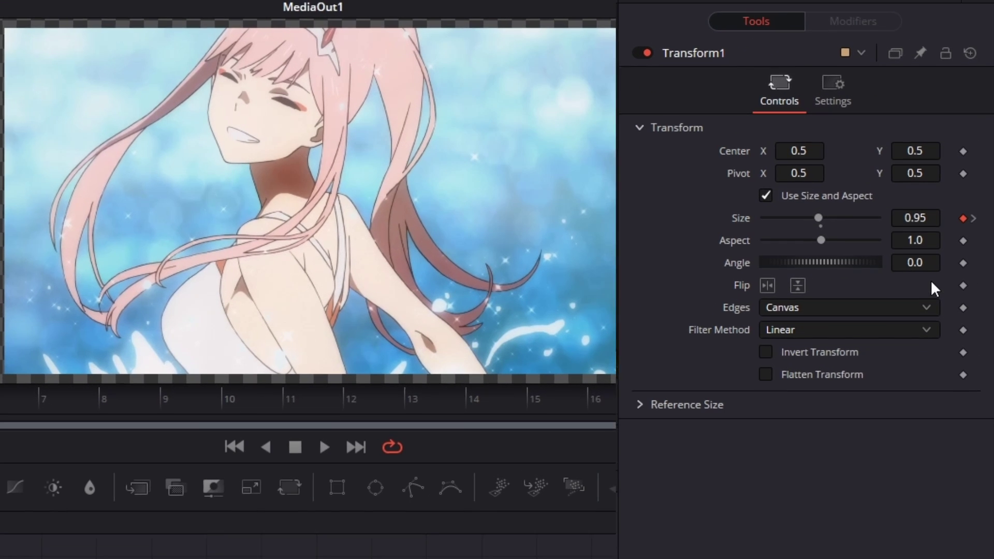
left_click(890, 308)
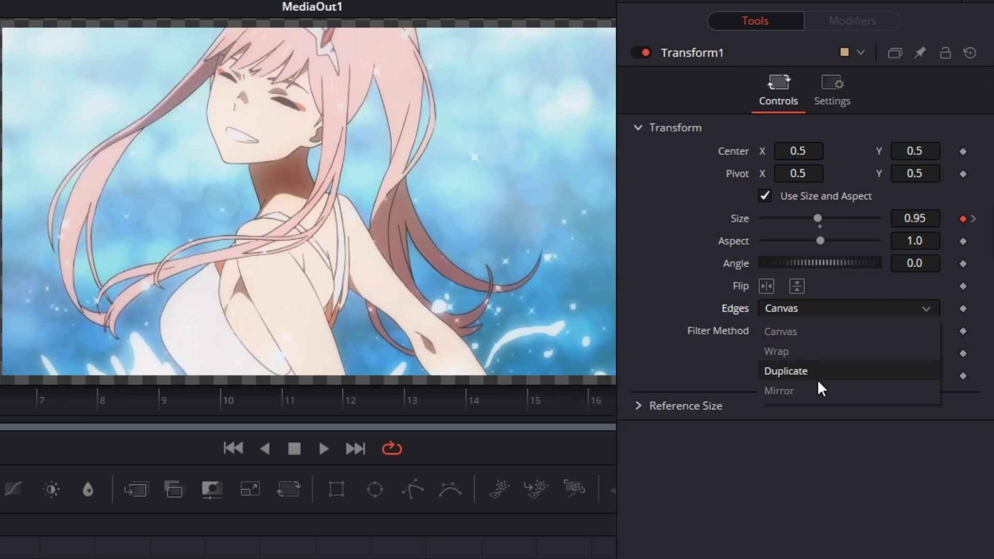
left_click(817, 388)
key("space")
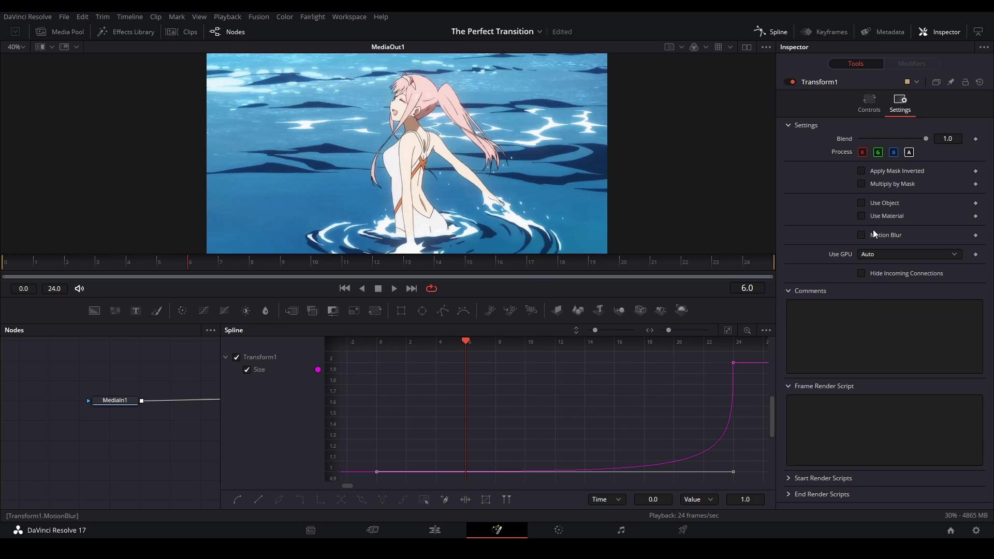
- Enable motion blur on the first clip's Transform with quality 4 and increase its shutter angle
left_click(899, 238)
left_click(905, 248)
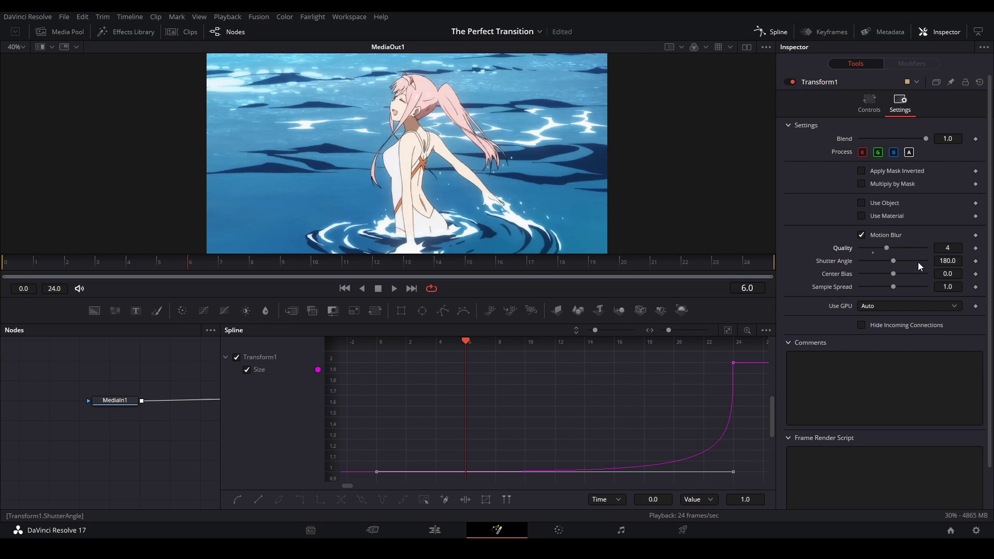
left_click(918, 262)
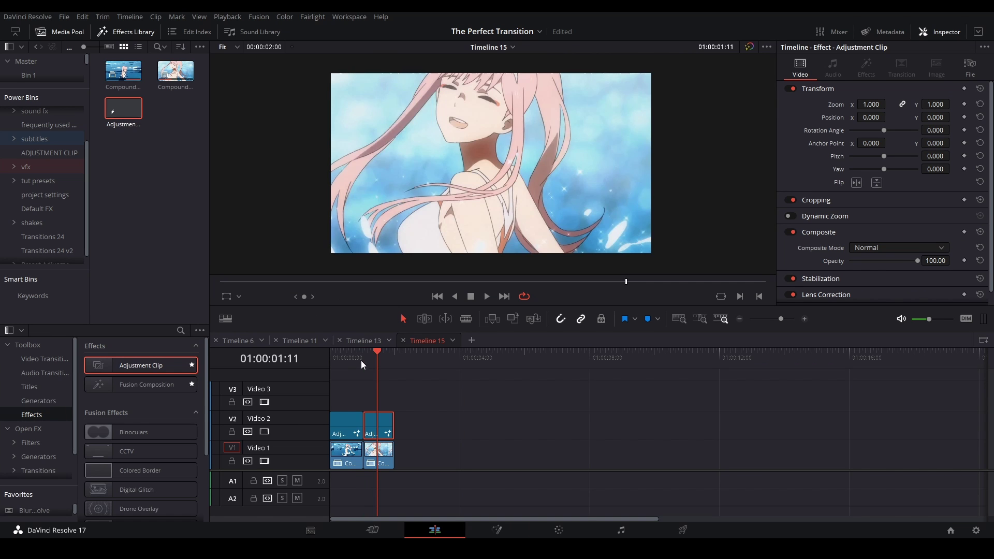
- Play back the transition across both clips on the timeline from several start points
left_click(346, 362)
key("space")
key("space")
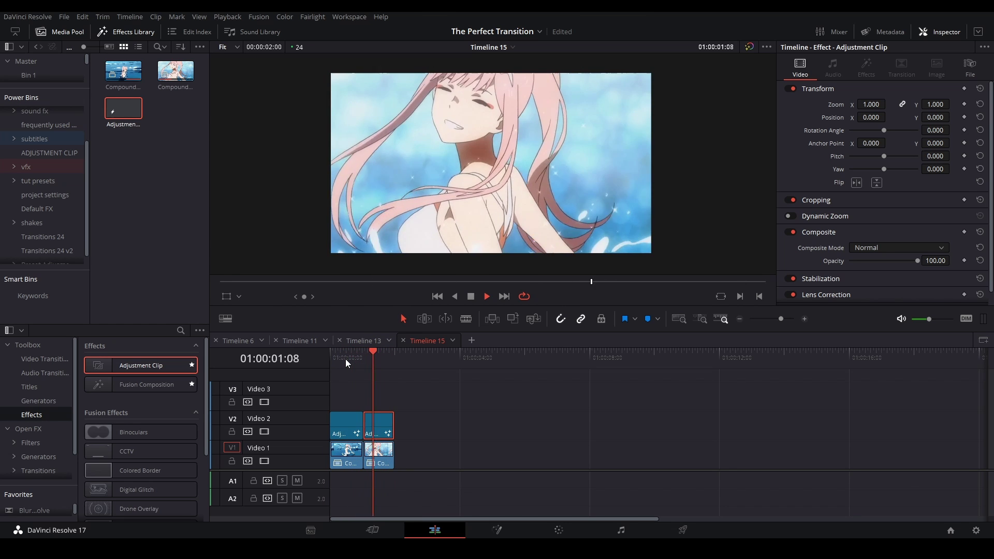
left_click(414, 391)
key("space")
left_click(339, 356)
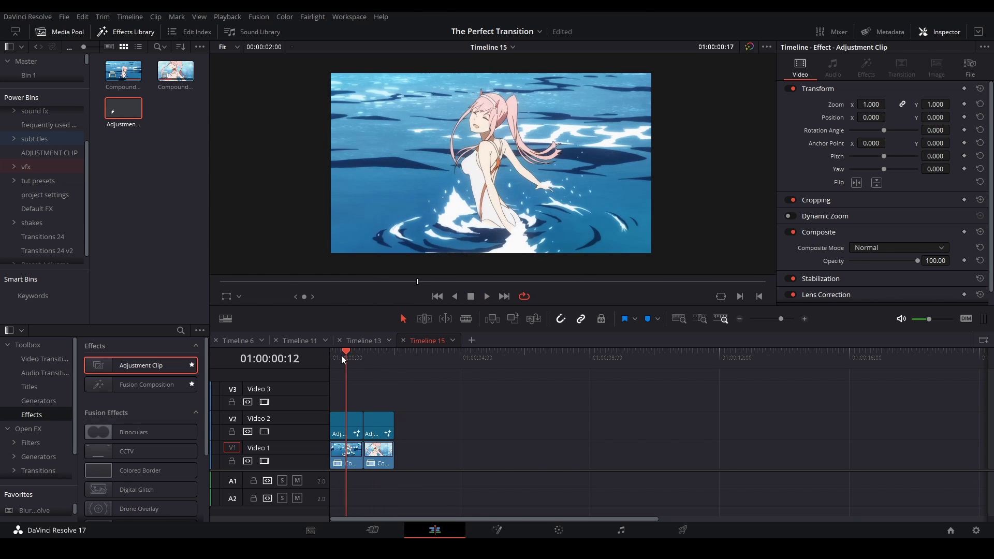
key("space")
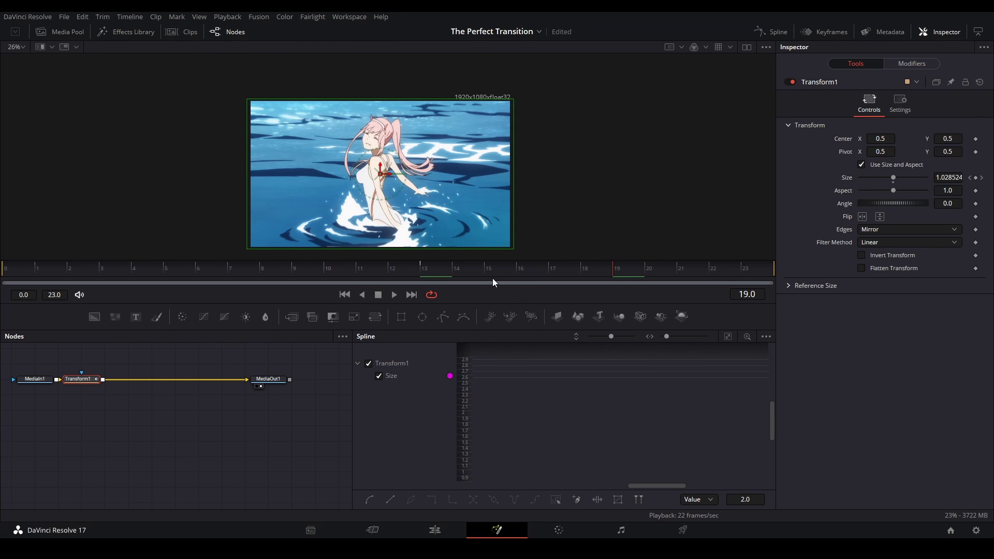
- Raise the first clip's Transform pivot vertically toward the character's face, using frame 23 as the reference
left_click_drag(636, 269, 782, 269)
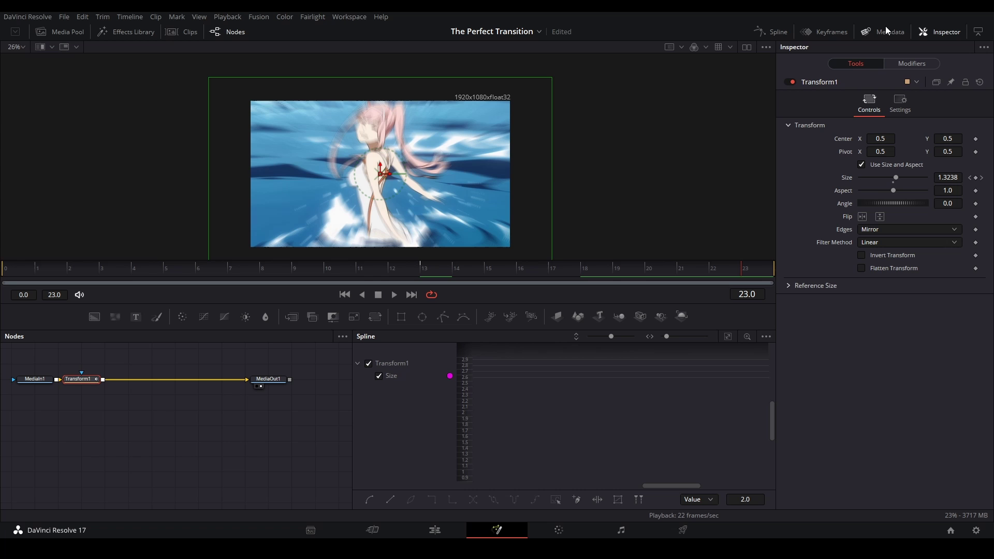
left_click_drag(380, 150, 396, 136)
scroll(399, 146, "up", 3)
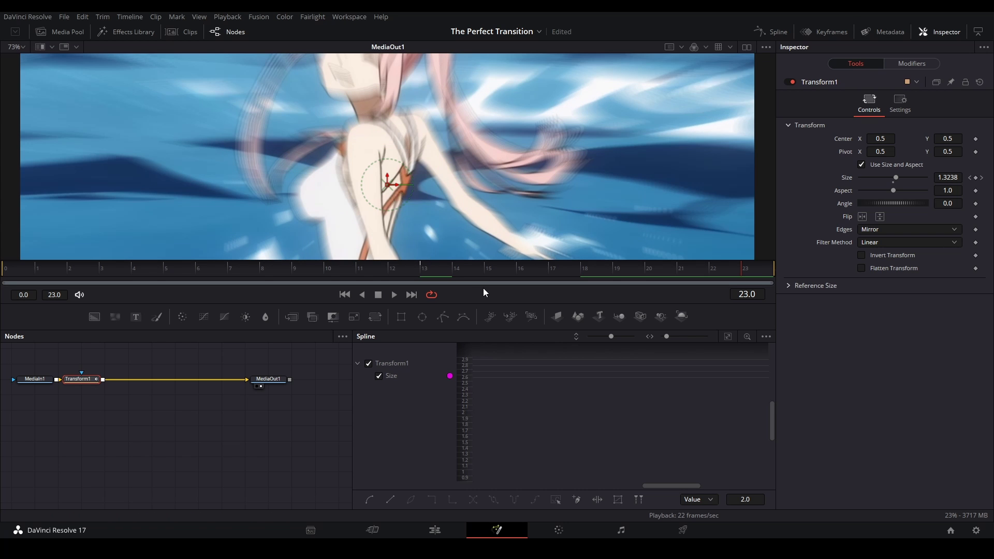
left_click_drag(479, 330, 479, 374)
left_click_drag(395, 210, 387, 201)
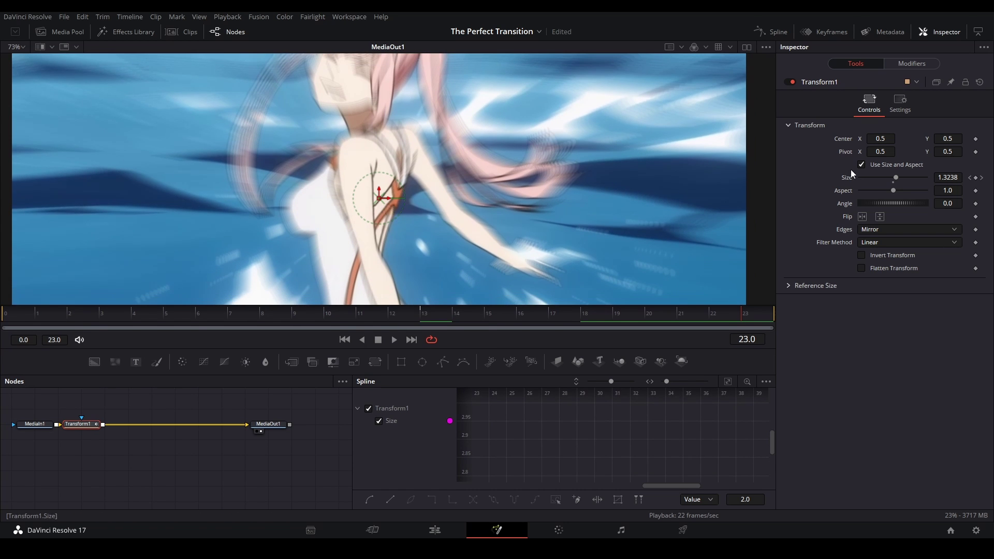
left_click_drag(947, 154, 987, 152)
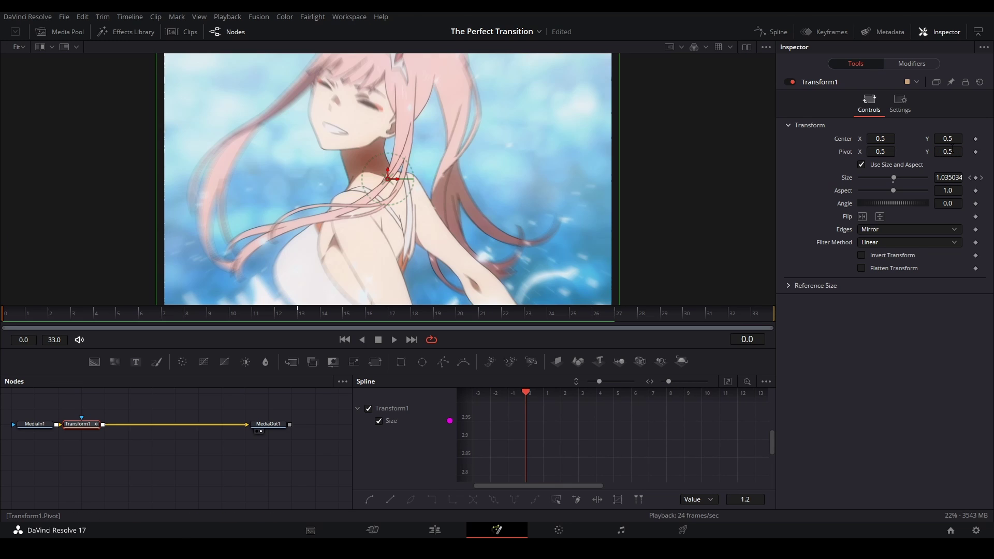
- Set the second clip's Transform pivot to X 0.471 and Y 0.768, and slightly adjust its horizontal center
left_click_drag(959, 152, 987, 152)
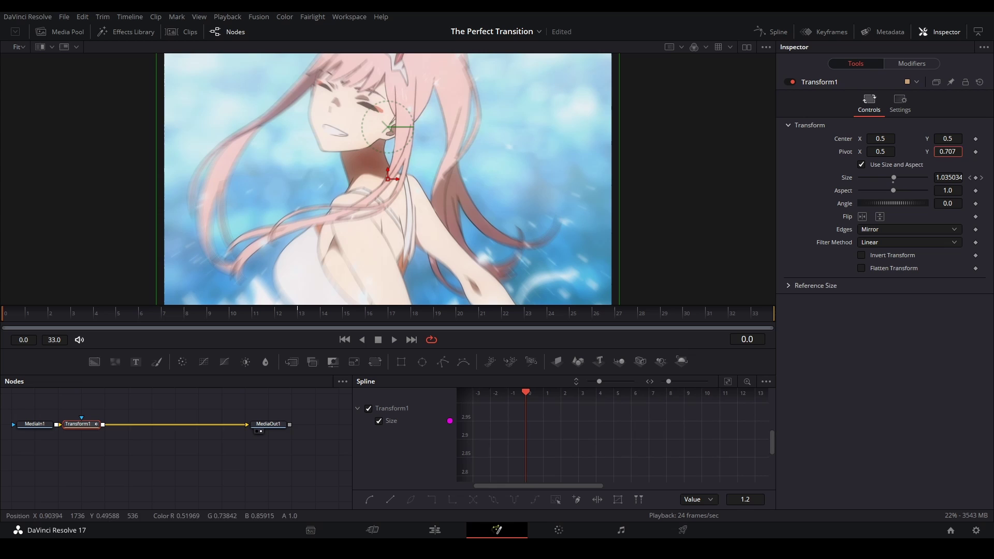
left_click_drag(876, 152, 855, 152)
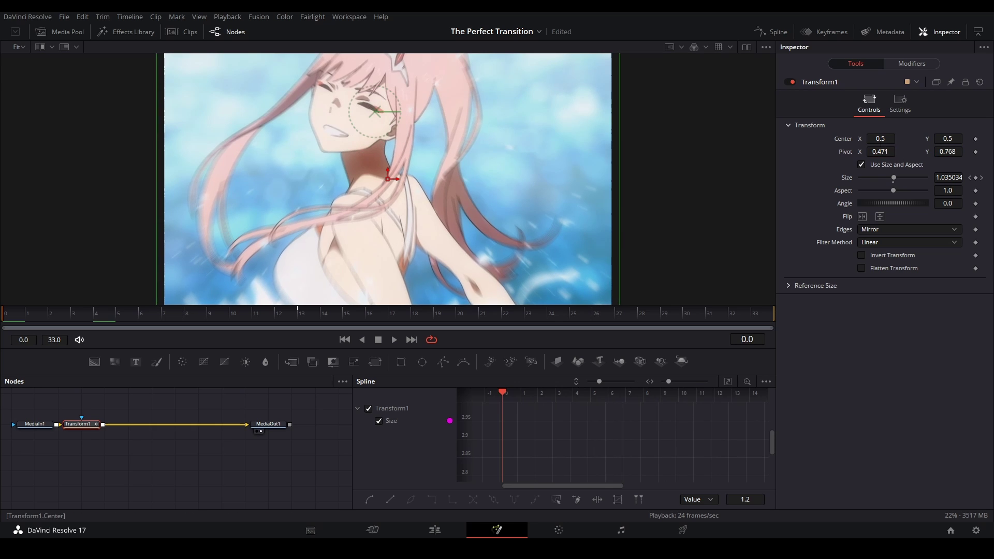
left_click_drag(880, 139, 886, 139)
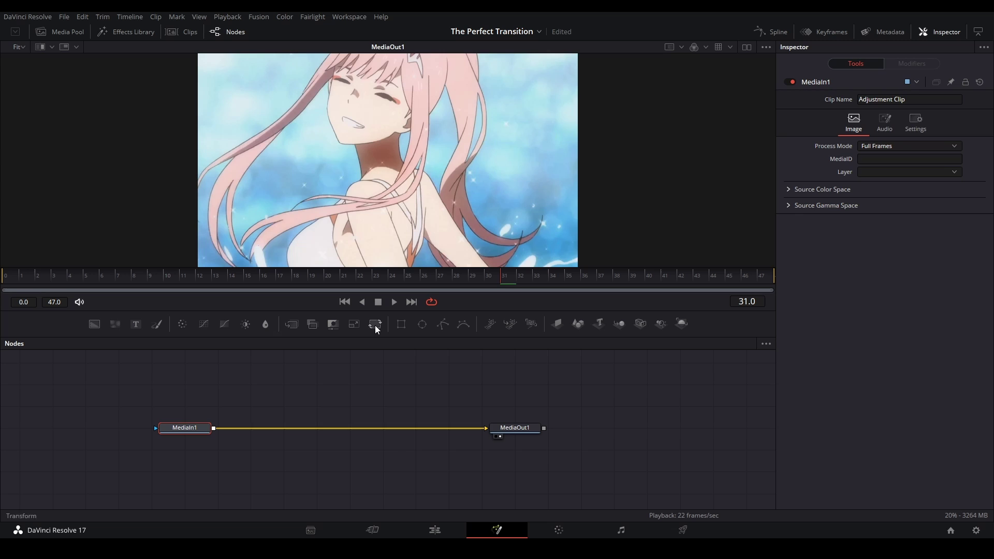
- Merge a black Background over the adjustment clip's input and mask it with a Rectangle node
left_click(298, 329)
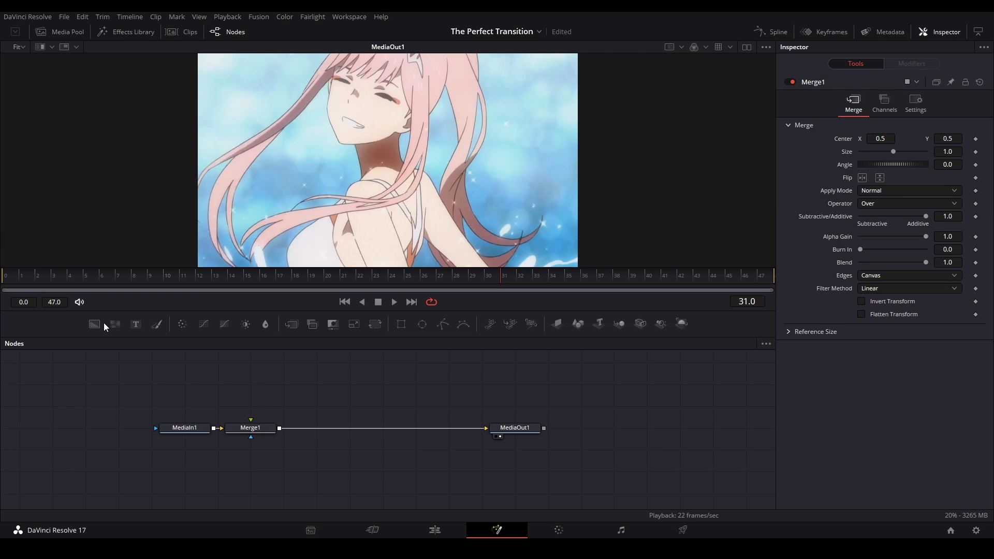
mouse_move(247, 382)
left_mouse_down()
mouse_move(254, 430)
mouse_move(258, 370)
left_mouse_up()
left_click(325, 392)
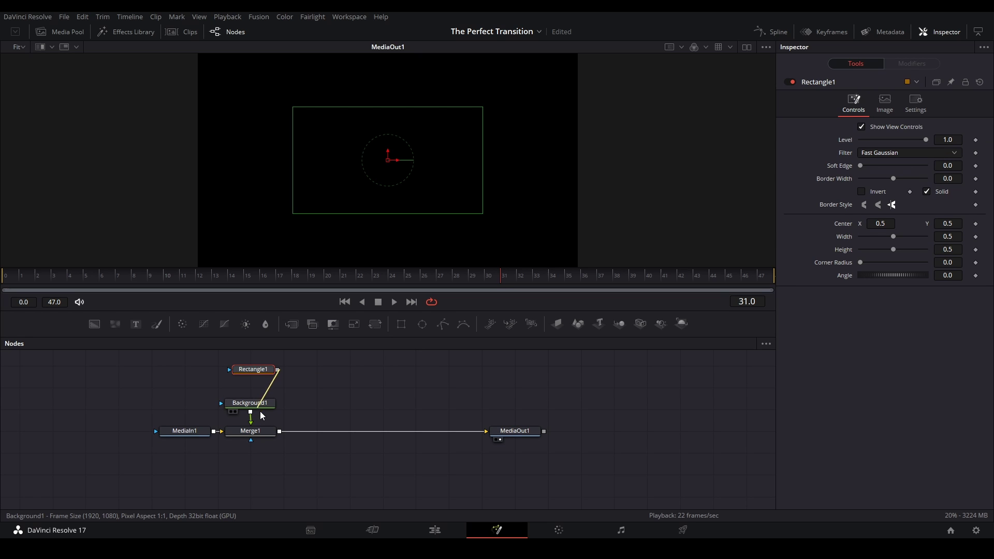
left_click_drag(262, 412, 252, 404)
- Resize the rectangle mask to about 1.06 wide and 0.93 high, and invert it to form black bars
left_click_drag(483, 171, 588, 184)
scroll(385, 155, "up", 3)
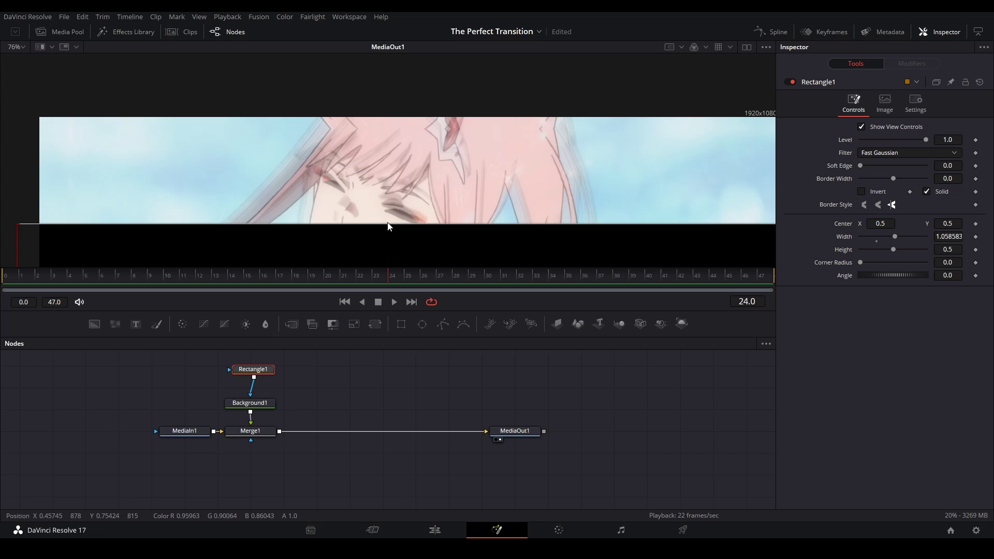
left_click_drag(386, 223, 387, 132)
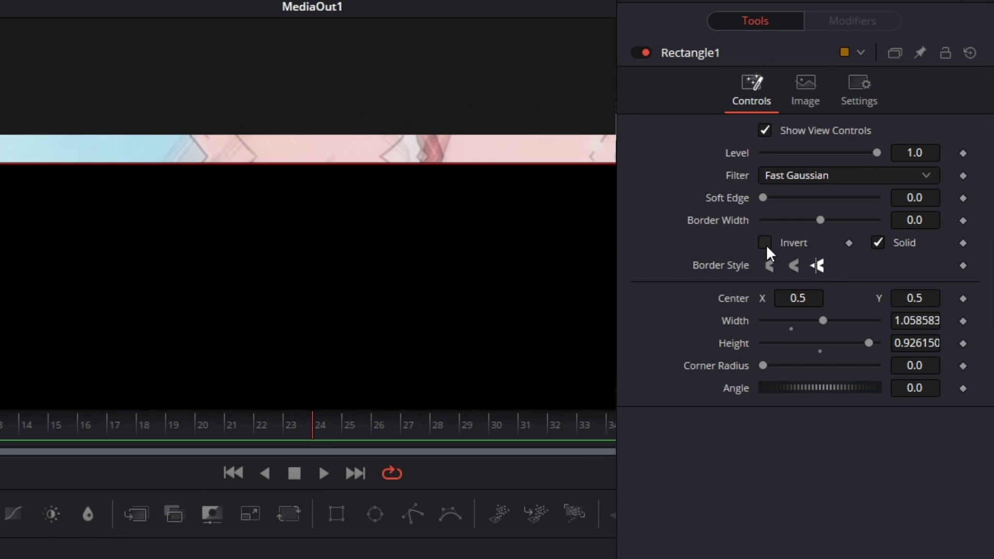
left_click(861, 191)
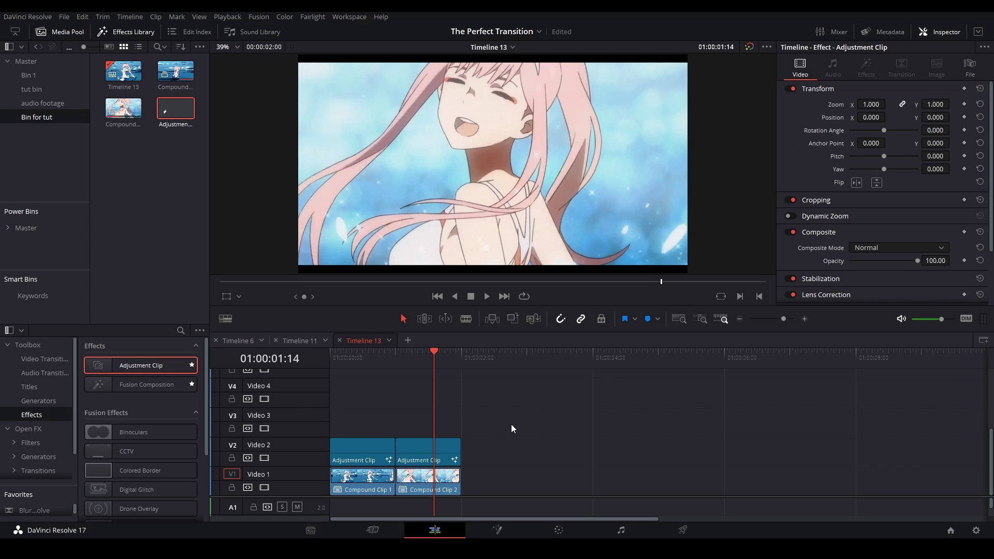
- Open Compound Clip 1 in its own timeline
left_click(346, 361)
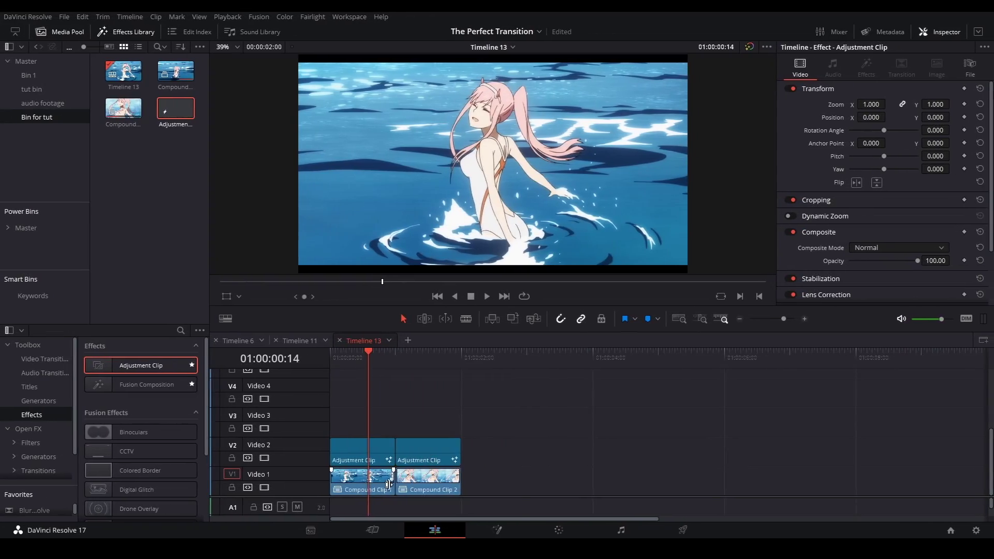
scroll(399, 484, "up", 2)
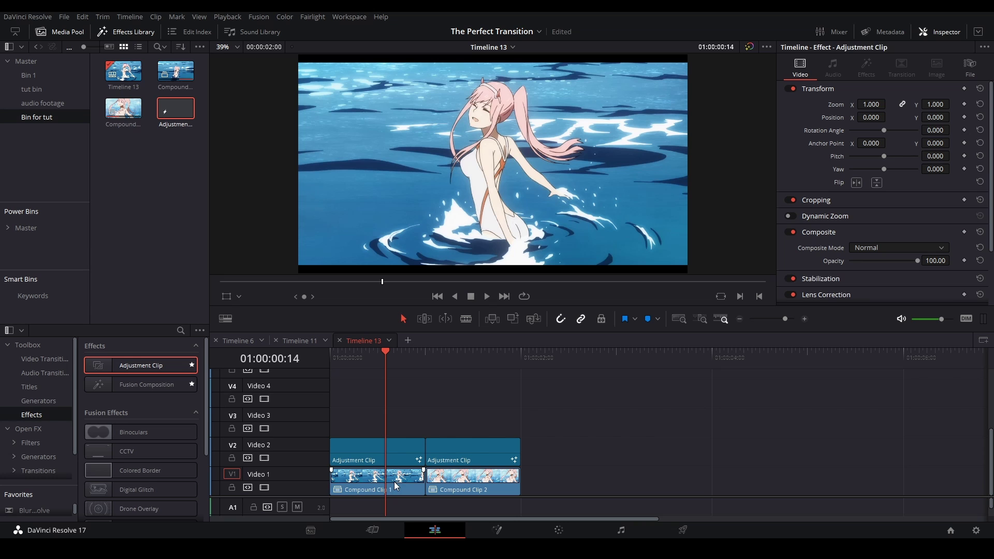
left_click(394, 482)
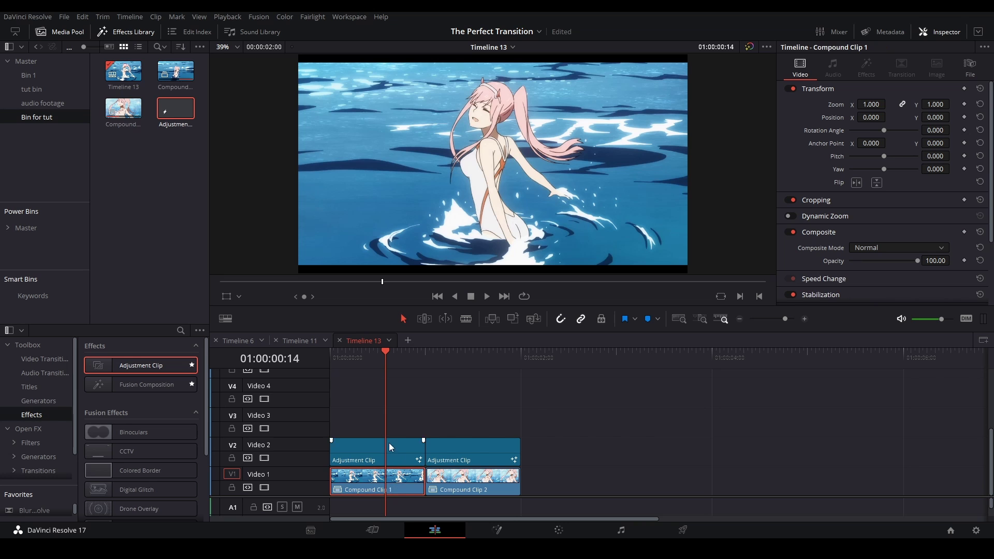
right_click(405, 478)
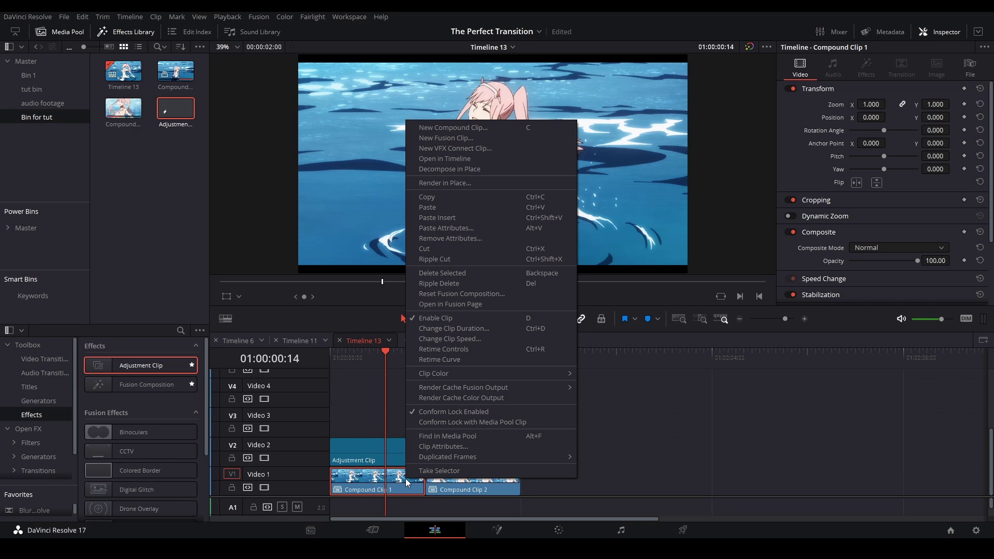
left_click(464, 159)
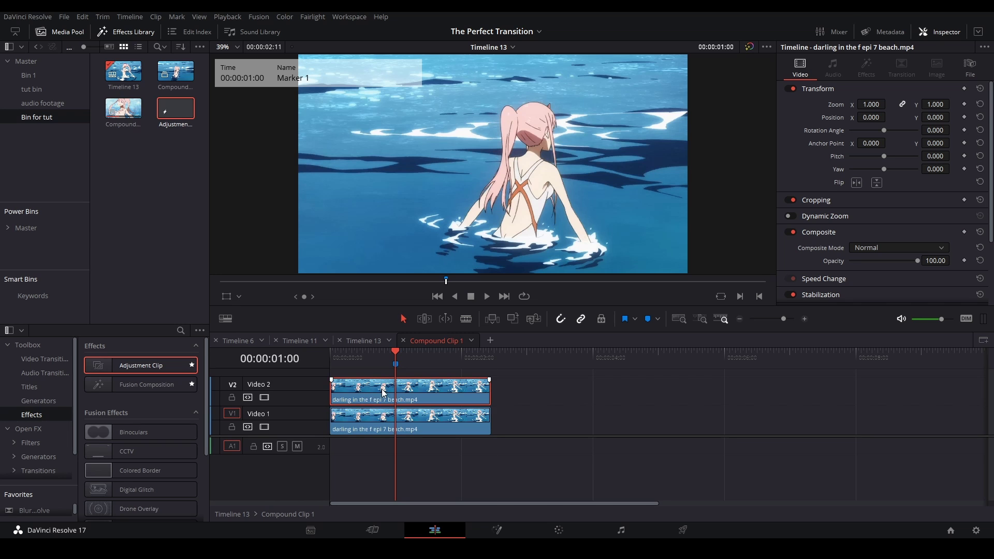
- Lock and disable the Video 1 track inside Compound Clip 1, and return the playhead to the start
left_click(264, 426)
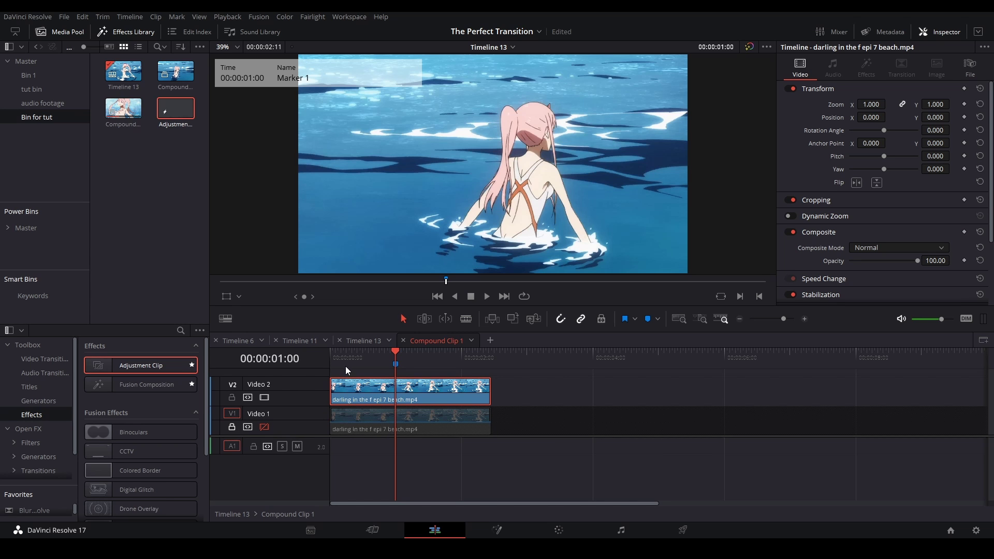
left_click_drag(344, 358, 330, 359)
scroll(373, 386, "up", 5)
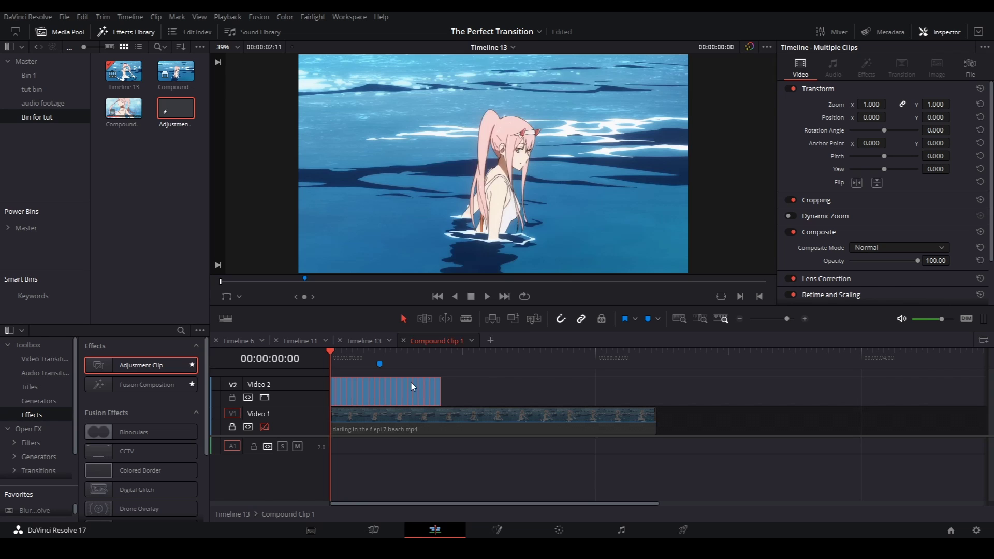
- Combine all the short single-frame pieces on Video 2 into a new compound clip
right_click(411, 383)
left_click(451, 54)
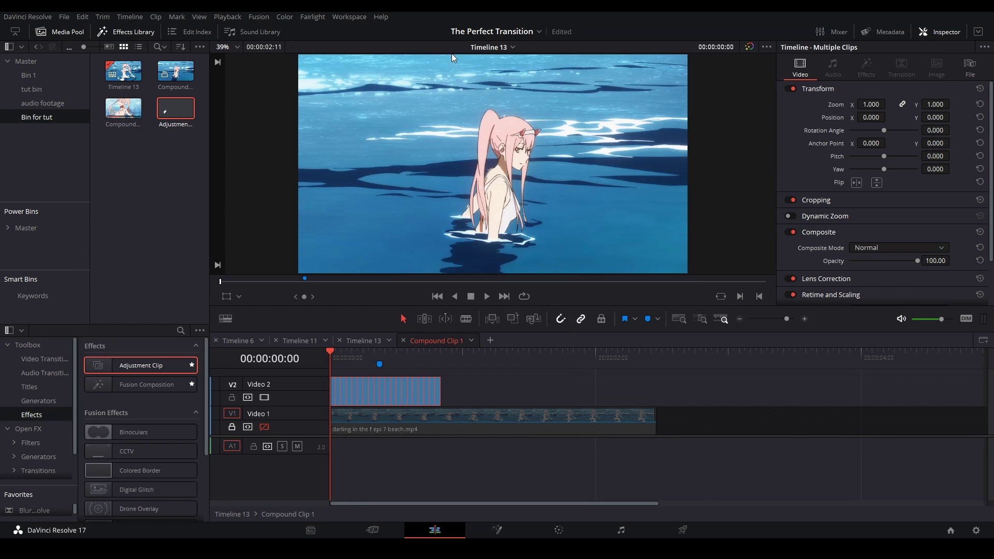
left_click(565, 304)
- Render the new compound clip in place as uncompressed AVI, RGB 10-bit, with video effects included
scroll(405, 414, "up", 2)
right_click(405, 442)
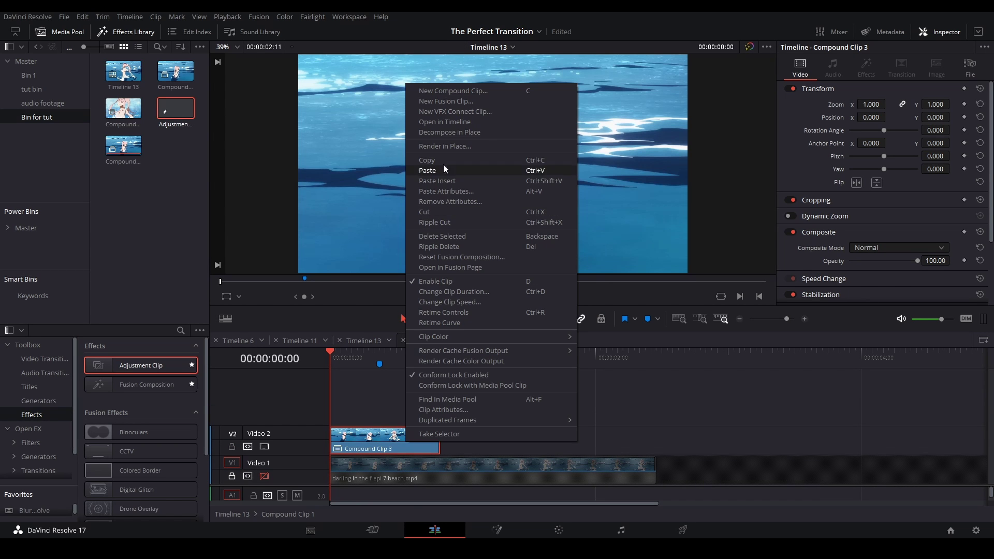
left_click(445, 146)
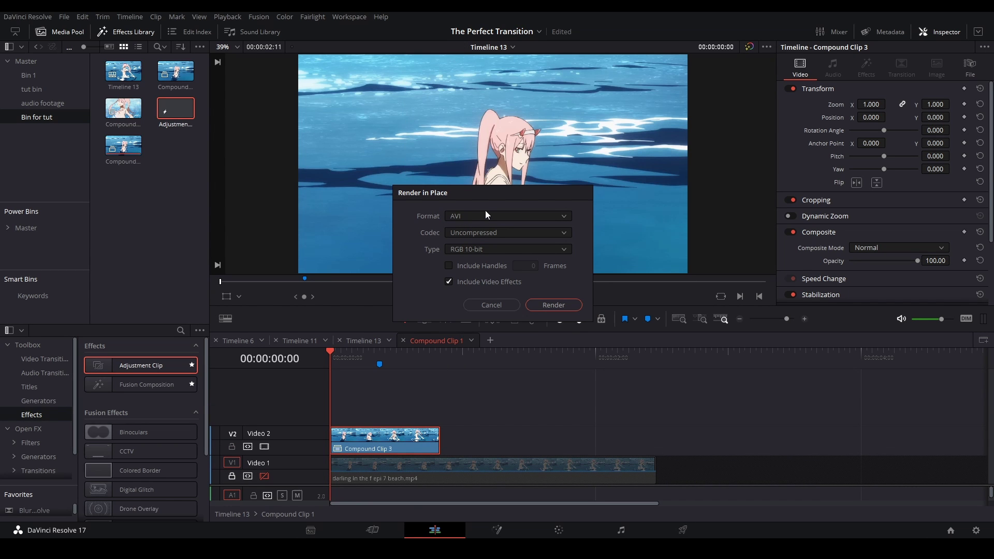
left_click(554, 305)
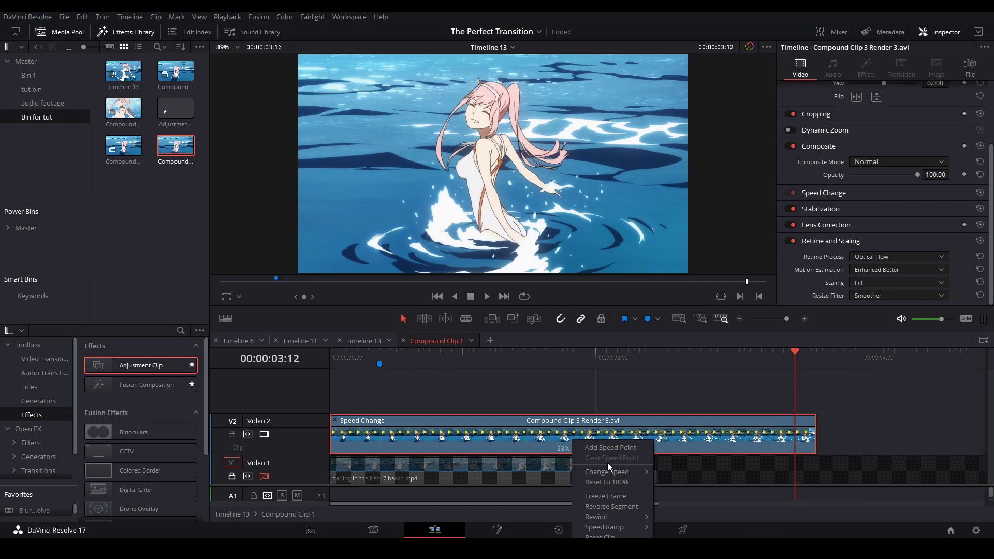
- Slow the rendered clip on Video 2 to 25% speed and turn it into the new compound clip Compound Clip 4
mouse_move(613, 472)
left_click(675, 462)
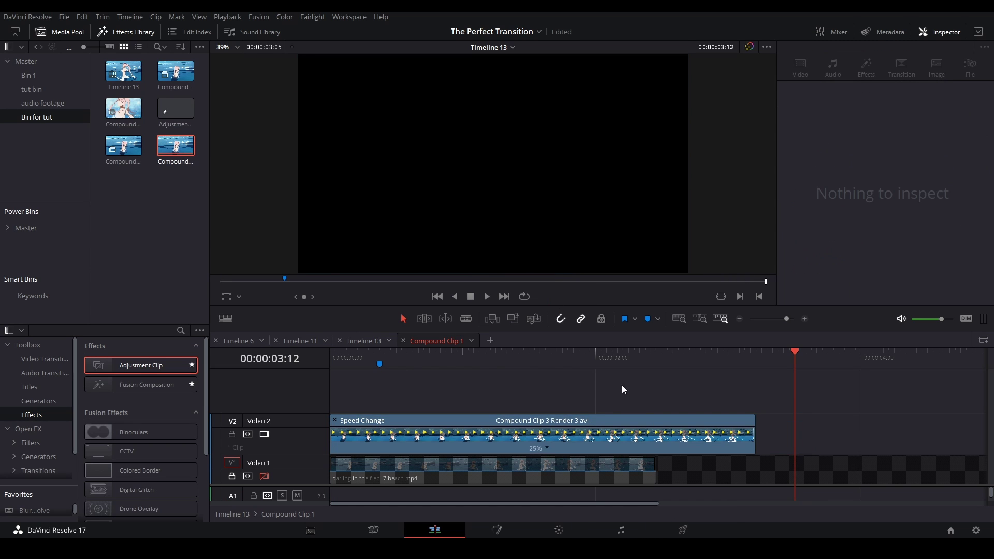
key("Home")
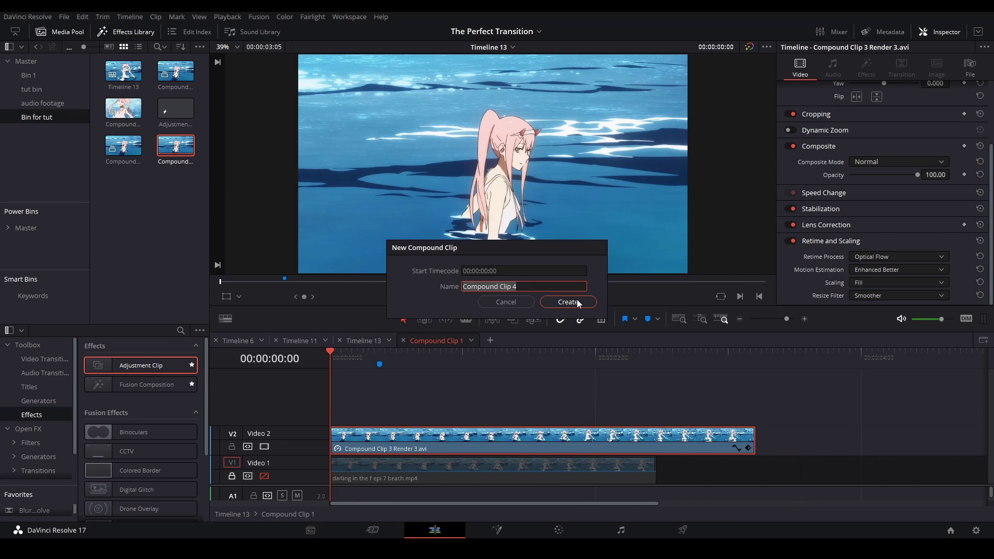
left_click(578, 301)
- Place a Fusion Composition on Video 3 at the start of Compound Clip 4 and shorten it to end at the blue marker
left_click_drag(147, 384, 327, 411)
key("ctrl+minus")
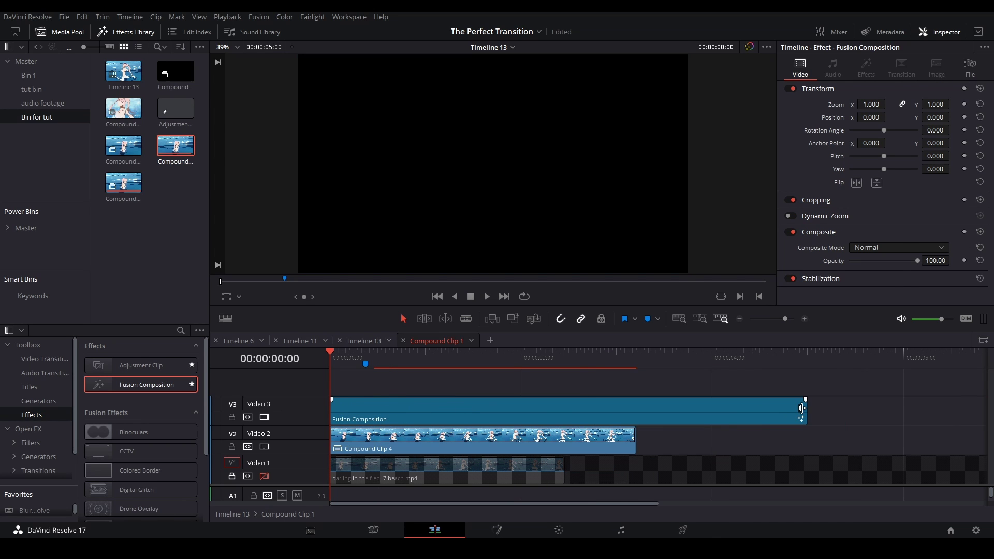
left_click_drag(802, 408, 365, 408)
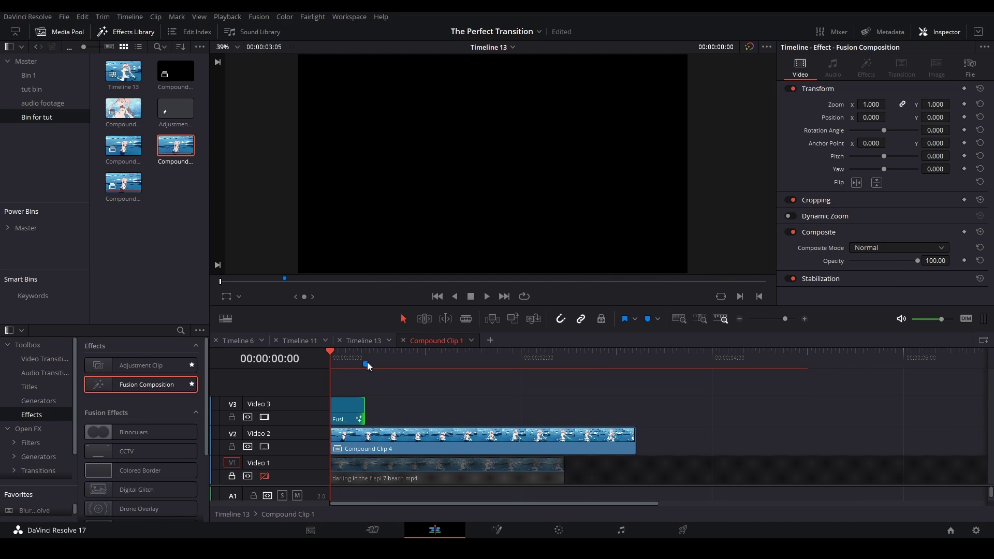
- Feed Compound Clip 4 into the Fusion Composition's MediaOut1 and insert a Time Stretcher node between them
scroll(368, 364, "up", 8)
left_click_drag(104, 146, 480, 419)
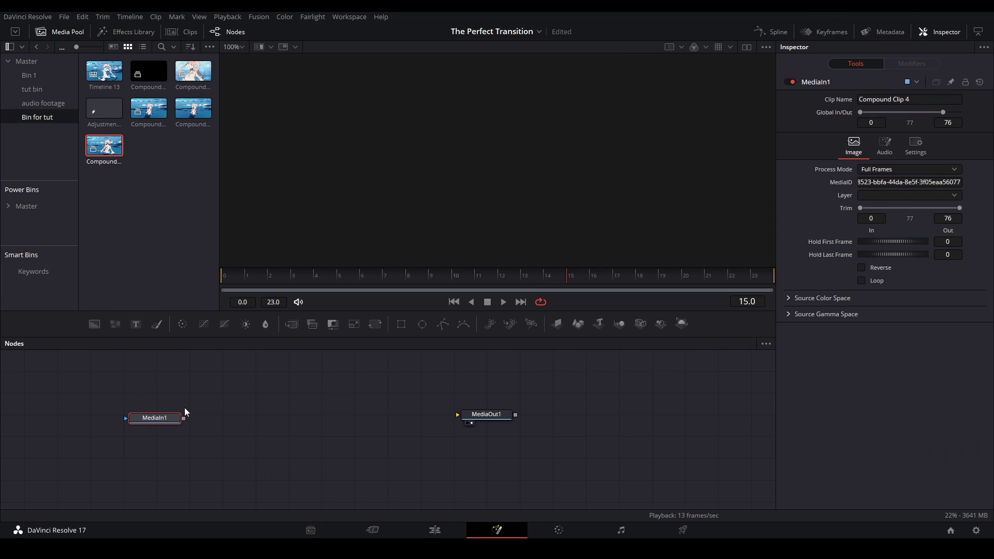
key("shift+space")
type("time str")
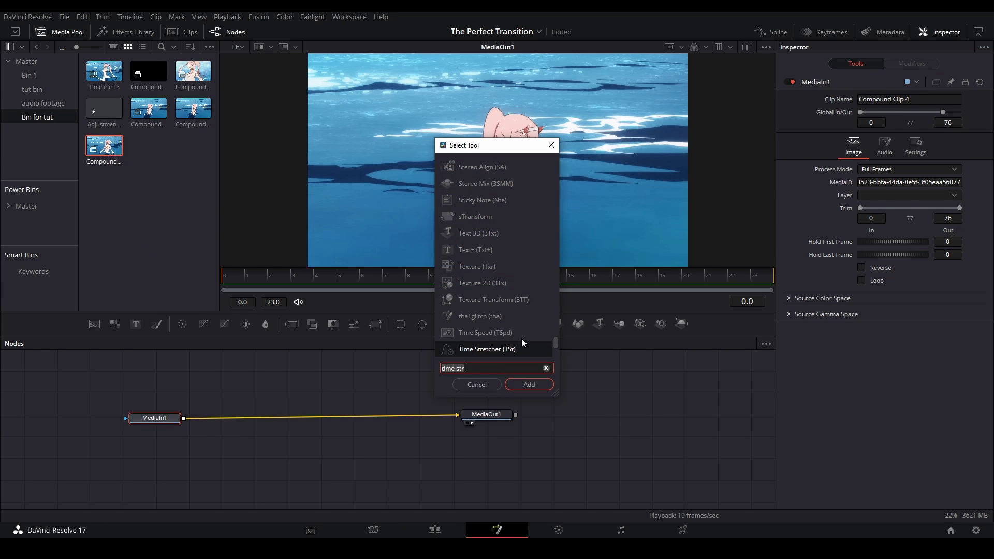
left_click(529, 384)
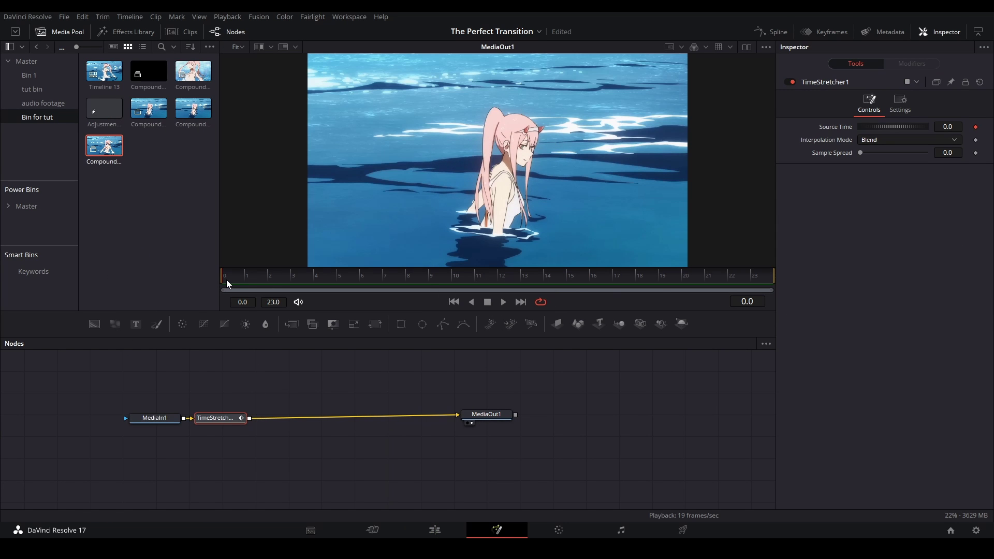
- Keyframe the Time Stretcher's Source Time across the composition, with a value of 34 at frame 0, and play it back
left_click(975, 128)
left_click_drag(948, 127, 990, 127)
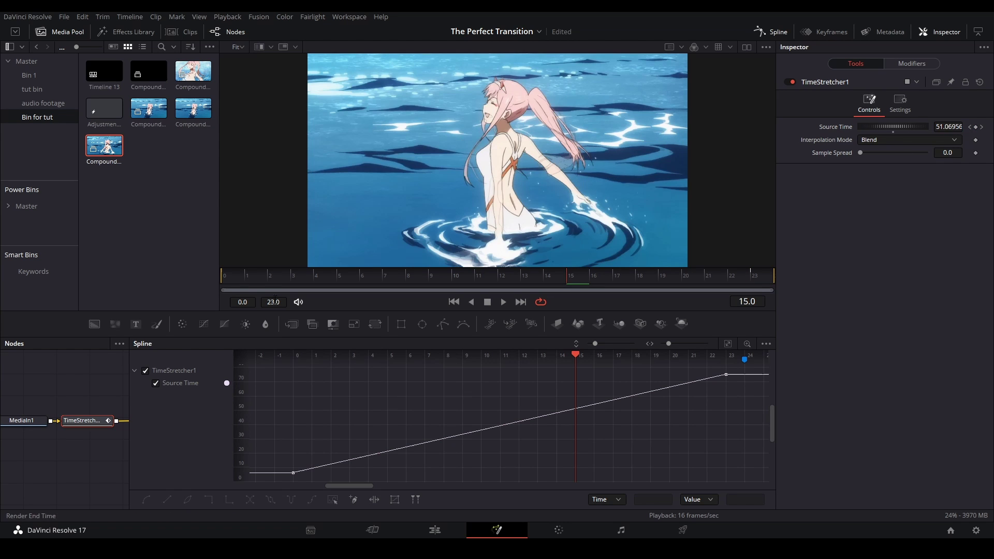
left_click_drag(251, 276, 242, 277)
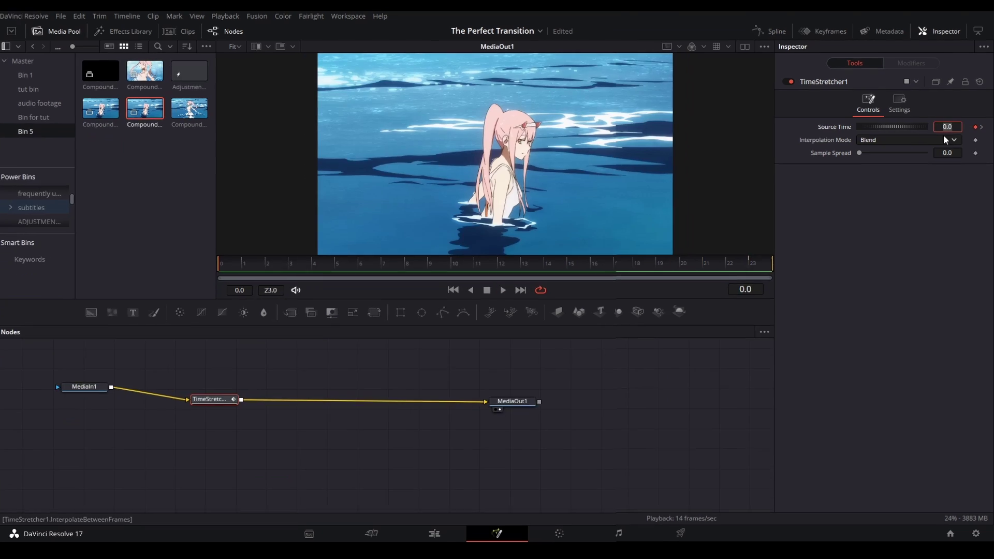
type("35")
key("Return")
key("space")
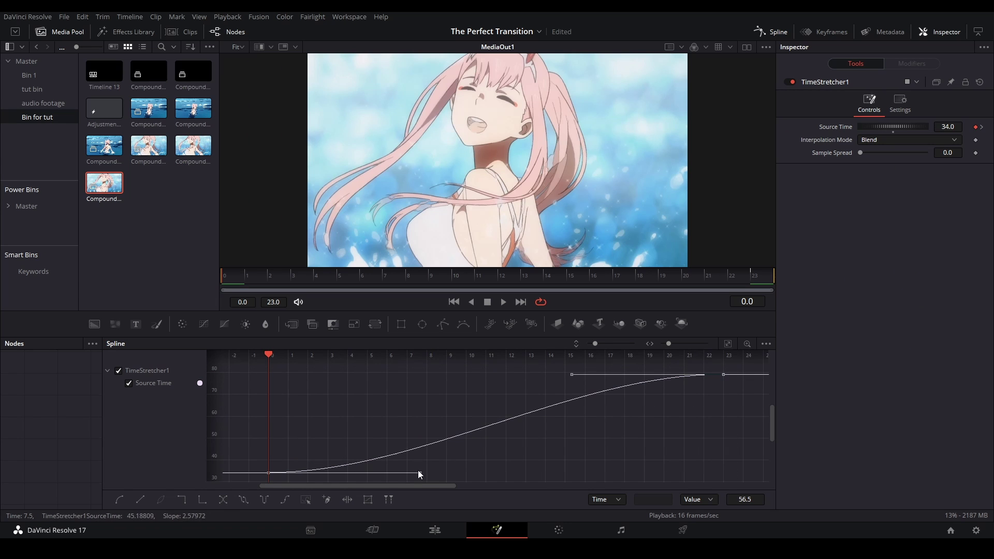
- Reshape the Source Time spline to rise steeply from the first keyframe and ease out toward the last, checking it in playback
left_click_drag(420, 473, 272, 386)
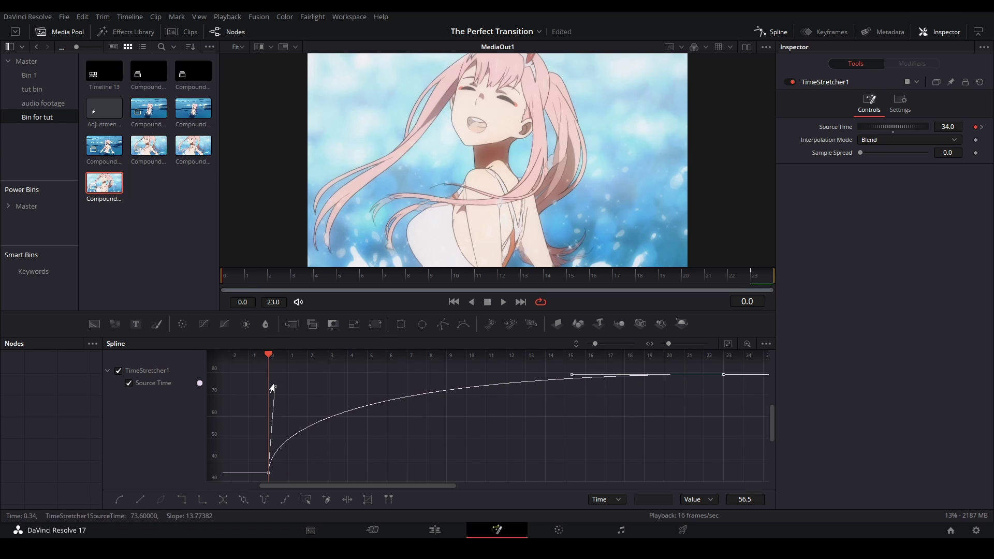
key("space")
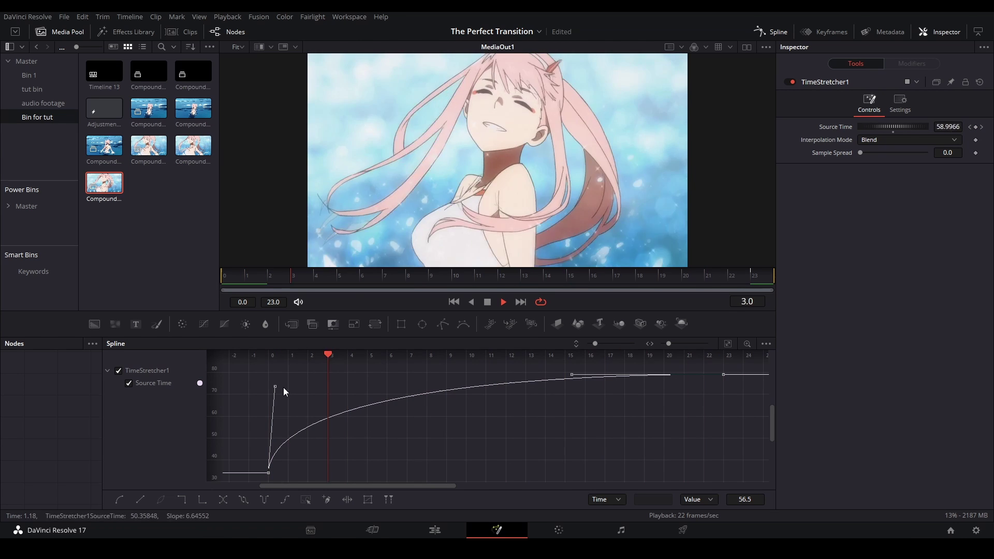
key("space")
left_click_drag(275, 386, 275, 403)
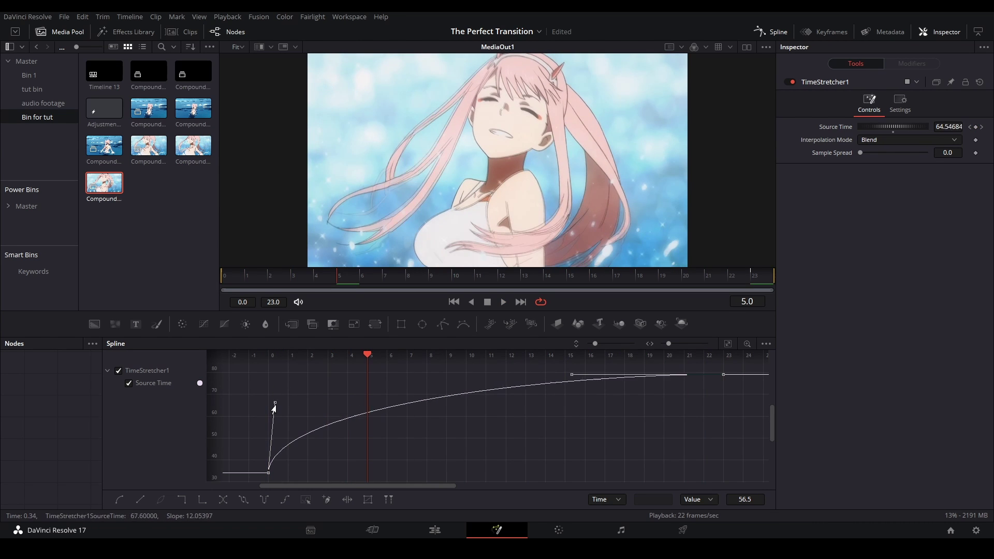
key("space")
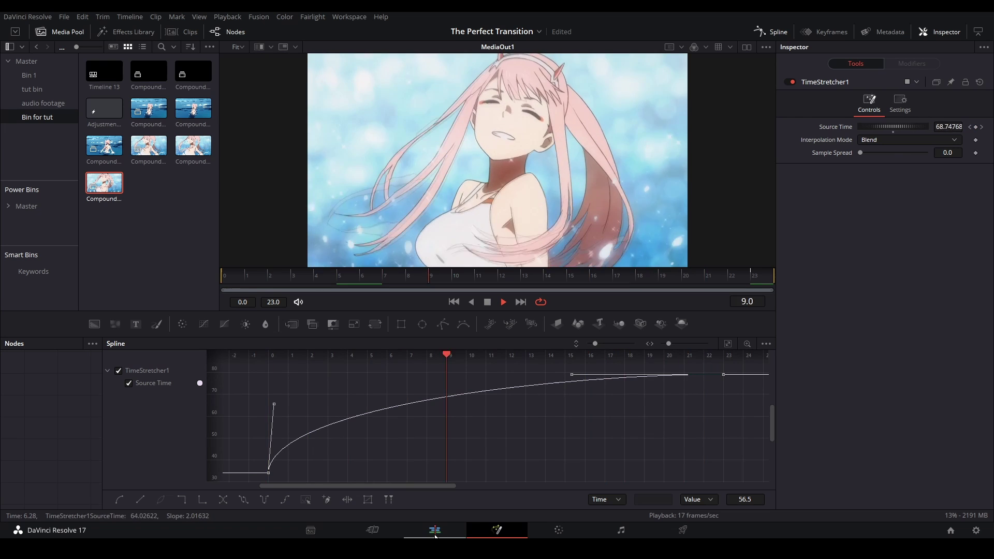
- Return to the Edit page and move Compound Clip 1 along the main timeline onto the track above Compound Clip 2
left_click(429, 532)
left_click(409, 415)
left_click_drag(449, 454, 845, 400)
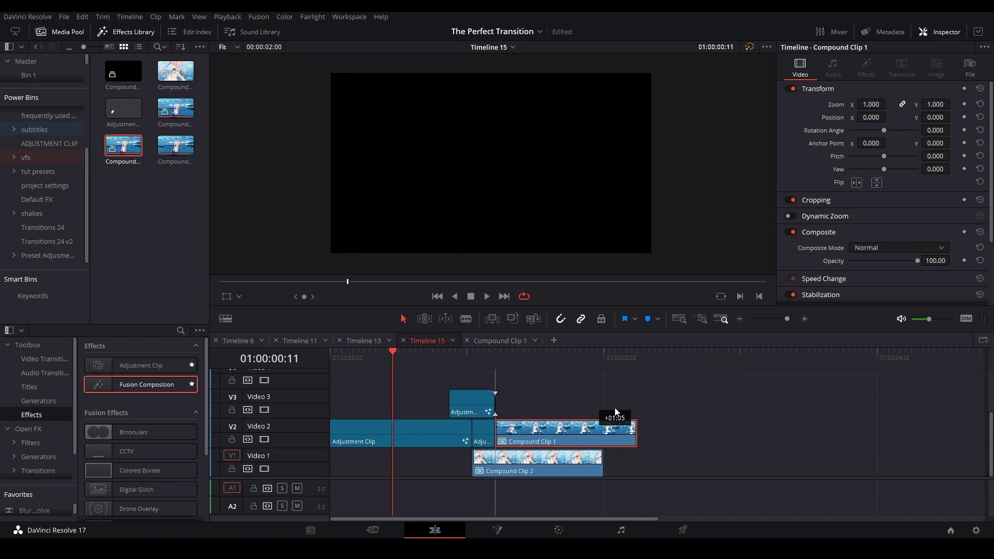
- Shorten the adjustment clip on Video 3 to 8 frames and centre it over the cut between Compound Clip 1 and Compound Clip 2
left_click_drag(725, 397, 529, 397)
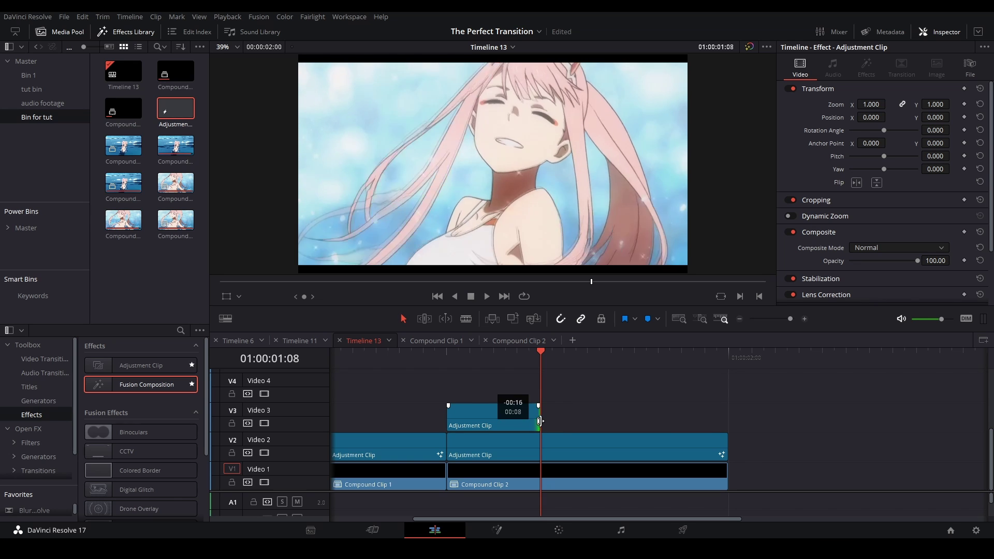
left_click_drag(501, 415, 449, 421)
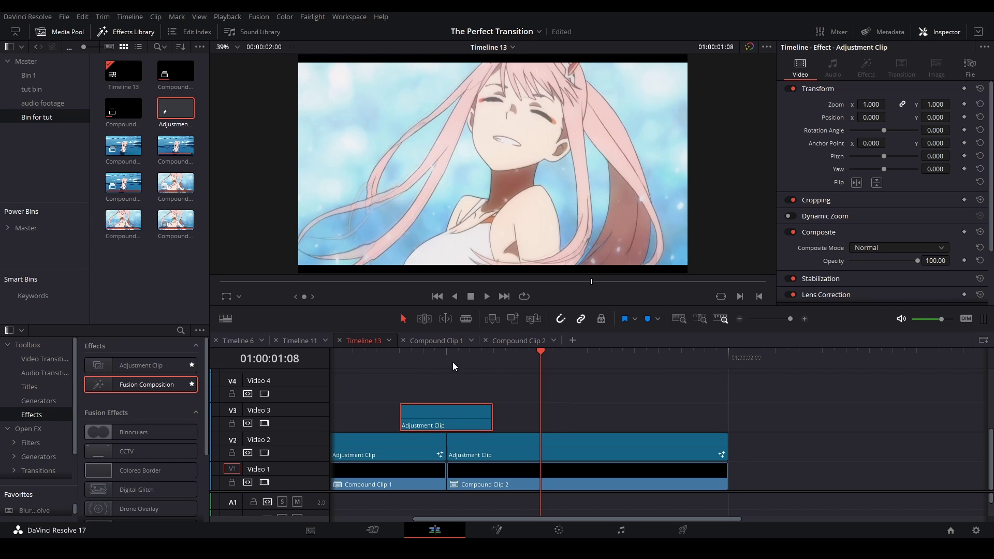
- Open the short adjustment clip in Fusion and insert a Defocus node before MediaOut1
right_click(457, 407)
left_click(482, 389)
key("shift+space")
type("do")
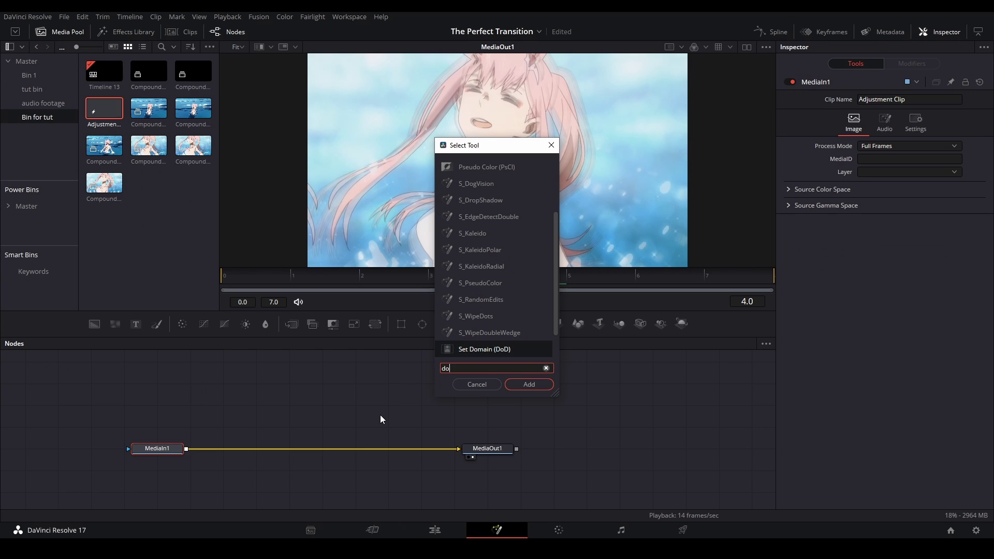
key("BackSpace")
type("efo")
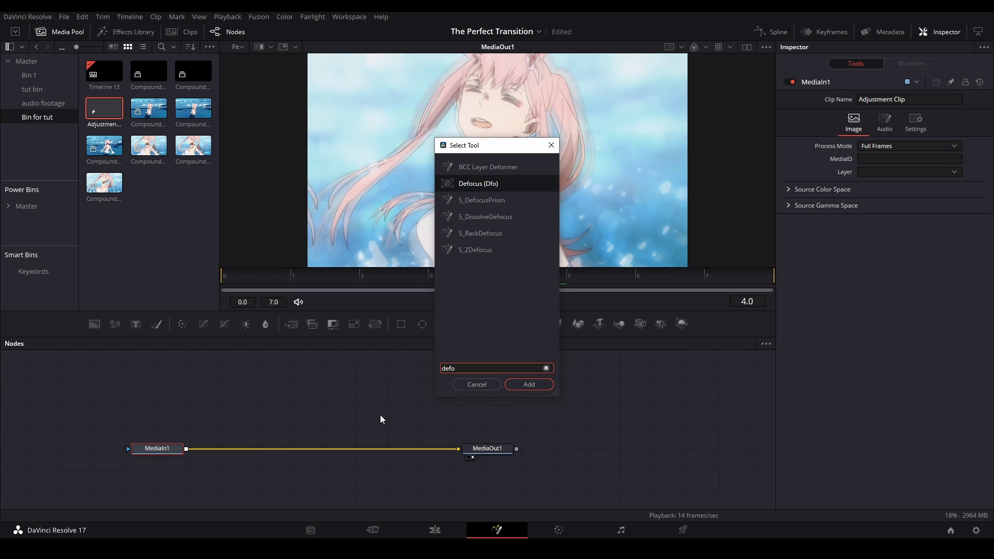
key("Return")
- Keyframe Defocus Size at 0 on the first frame, 20 at frame 4 and 0 on the last frame, and lower Bloom Level to 0.008
left_click(975, 153)
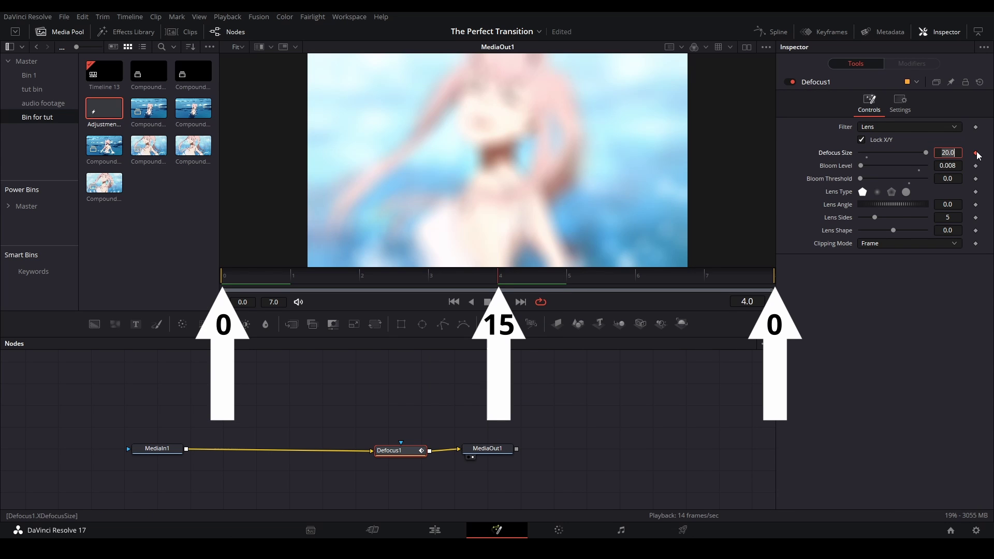
left_click(226, 279)
left_click(976, 154)
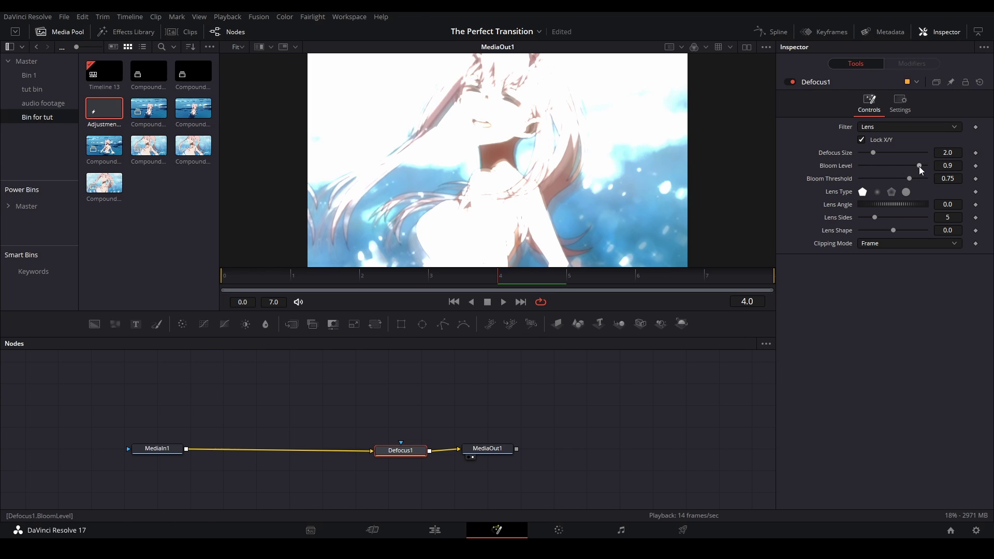
left_click_drag(918, 166, 854, 164)
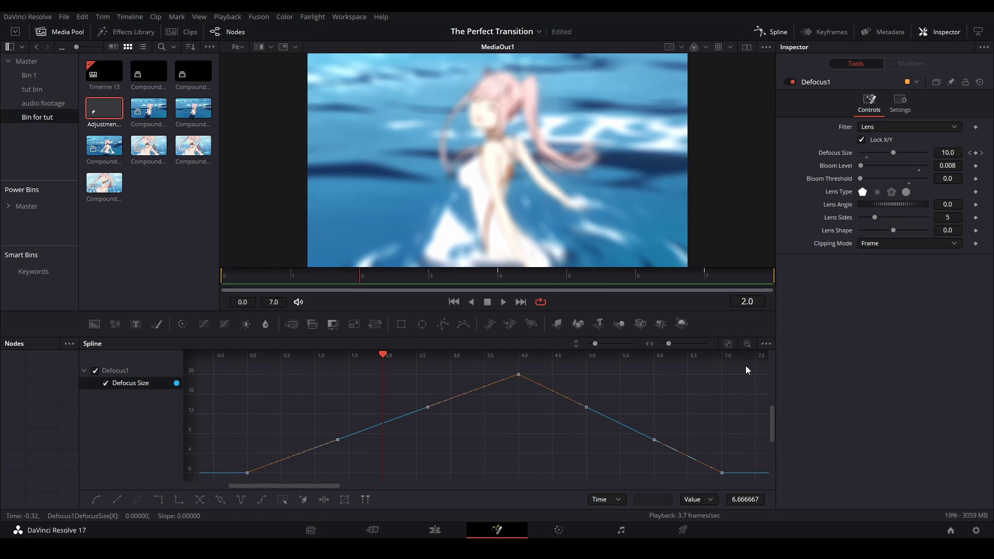
- Smooth the Defocus Size spline and pull the handles around the frame 4 keyframe down to form a sharp peak
key("shift+s")
left_click(582, 391)
left_click(518, 375)
left_click_drag(584, 374, 518, 450)
left_click_drag(428, 374, 516, 472)
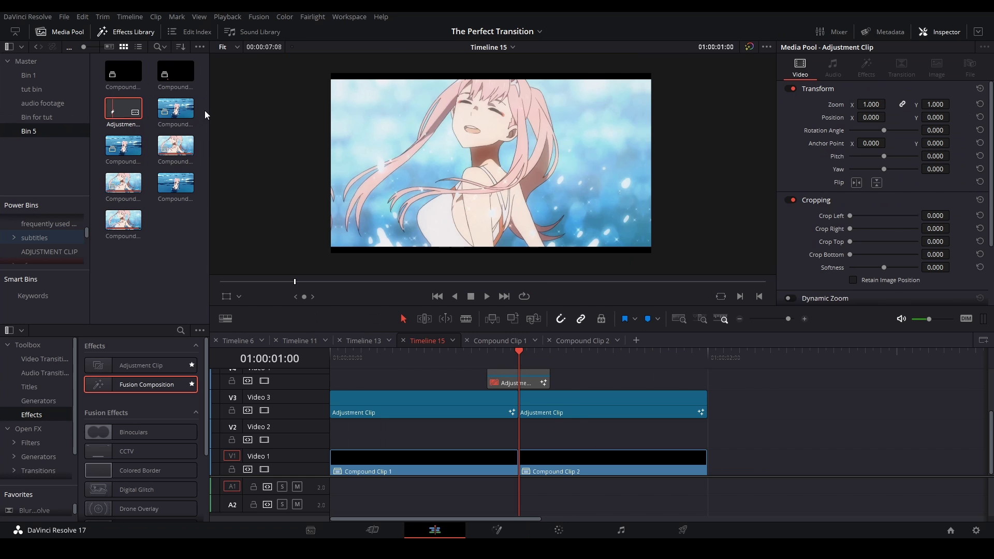
- Add an adjustment clip on Video 2 spanning both compound clips and open it in Fusion
left_click_drag(518, 428, 333, 430)
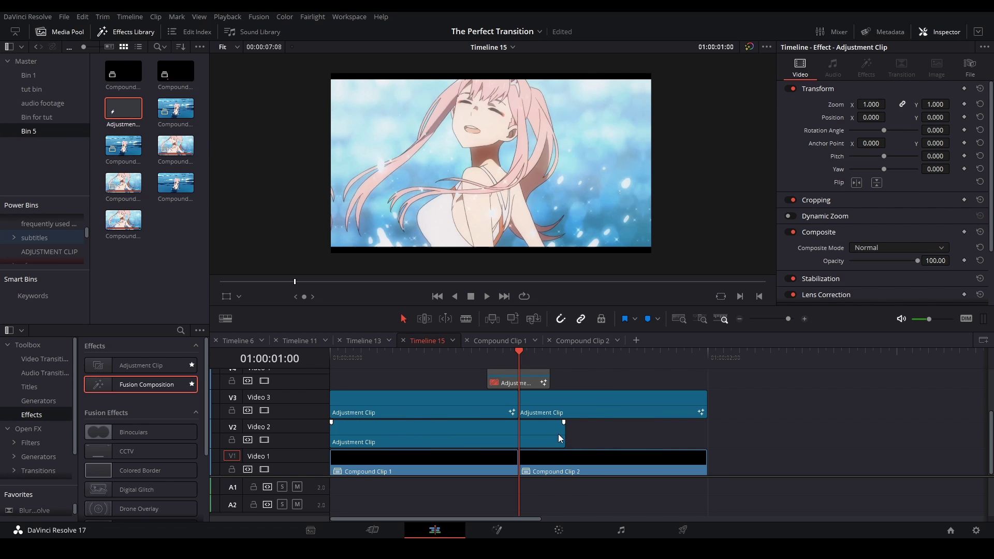
left_click_drag(558, 438, 708, 438)
right_click(555, 439)
left_click(592, 378)
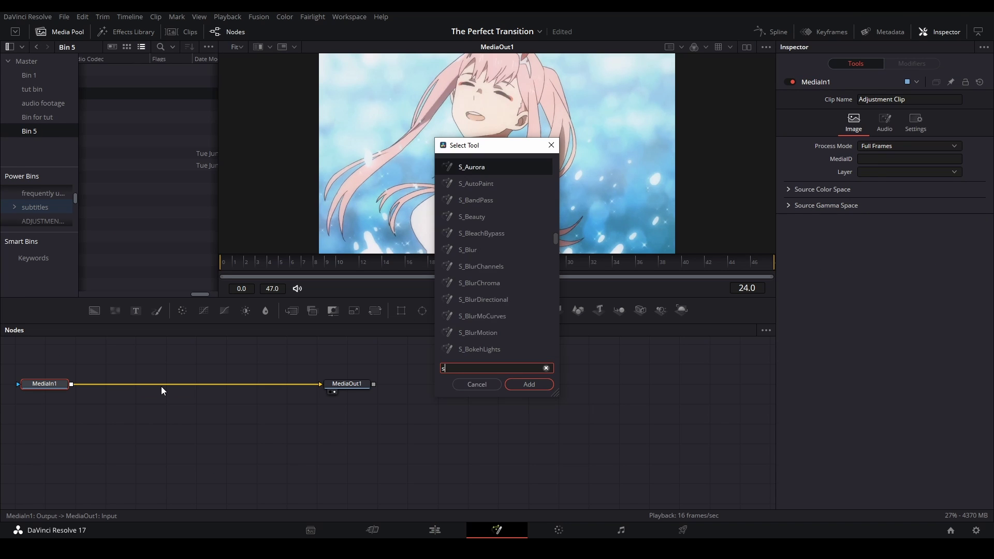
- Add a Sharpen node and an Unsharp Mask node between MediaIn1 and MediaOut1
type("sharp")
key("Return")
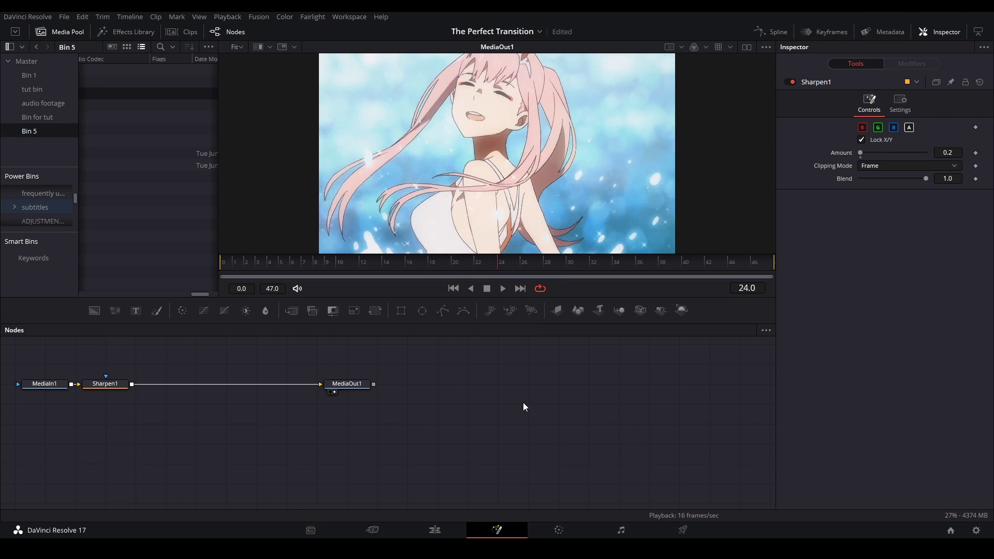
left_click(296, 383)
key("shift+space")
type("unsha")
key("Return")
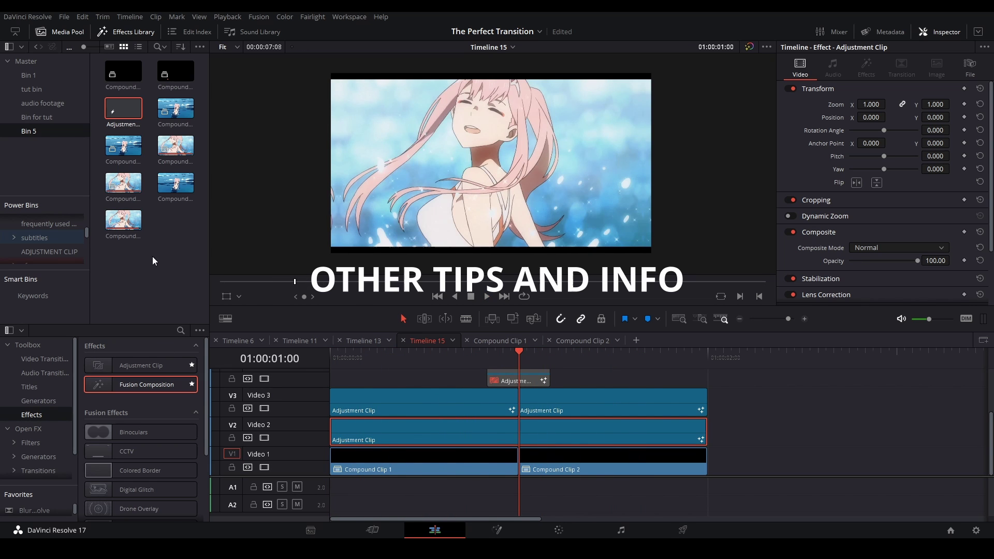
- Place the QQ2 shake preset from the 24 fps shakes power bin over the second clip and move the sharpening adjustment clip above it
left_click_drag(53, 197, 54, 146)
scroll(46, 186, "up", 3)
scroll(45, 186, "down", 5)
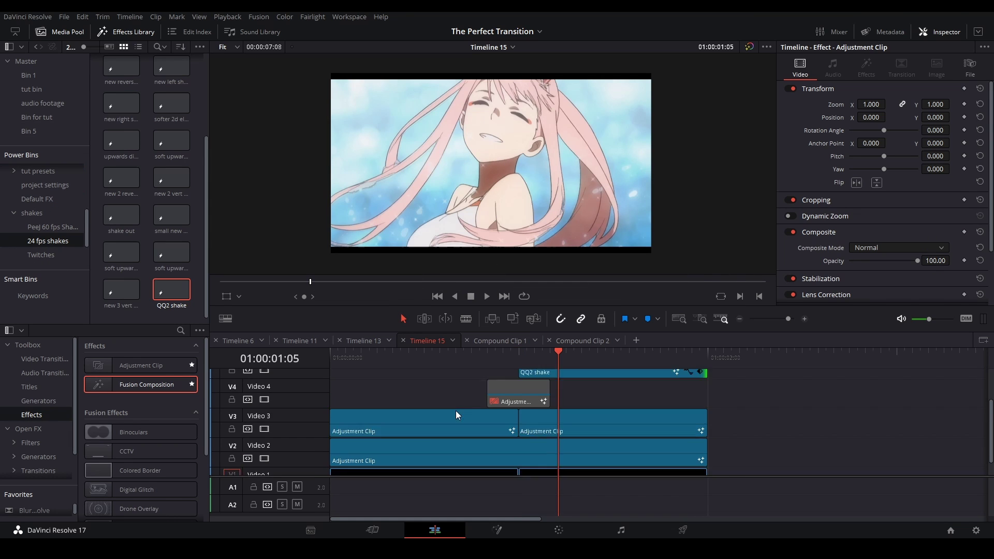
left_click_drag(371, 439, 454, 420)
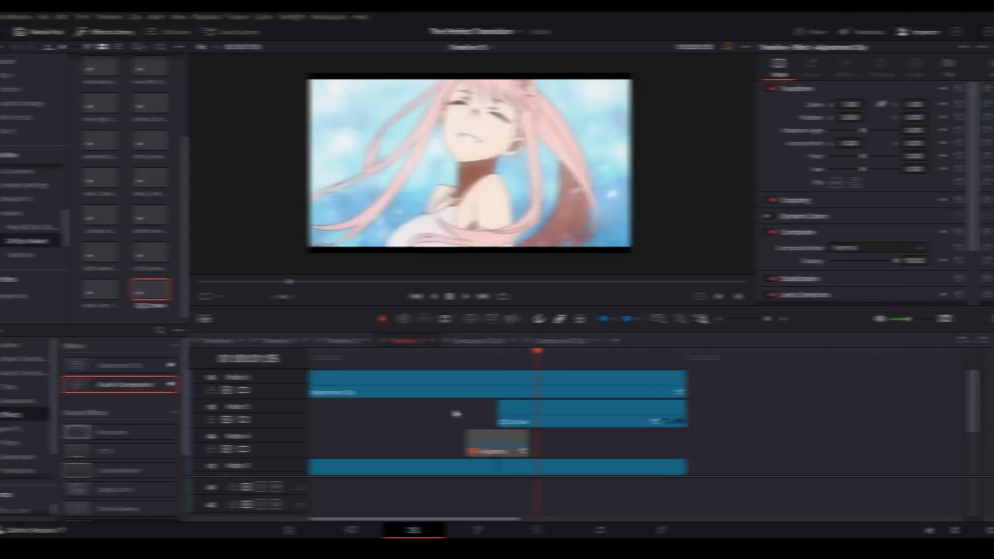